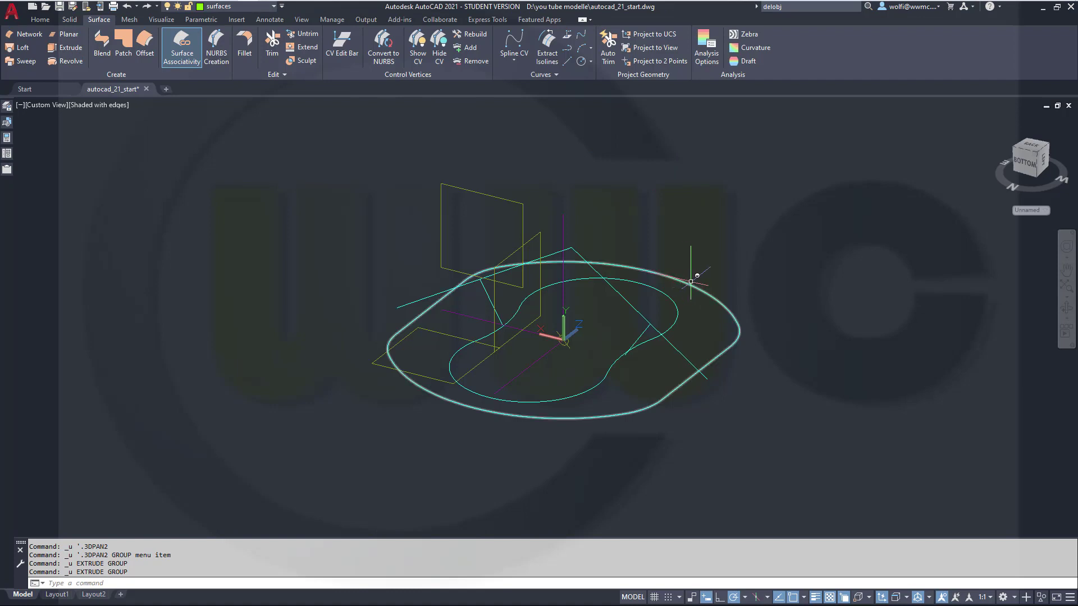
Extrude the outer outline into a 25-high wall surface with a 5° taper
click(714, 360)
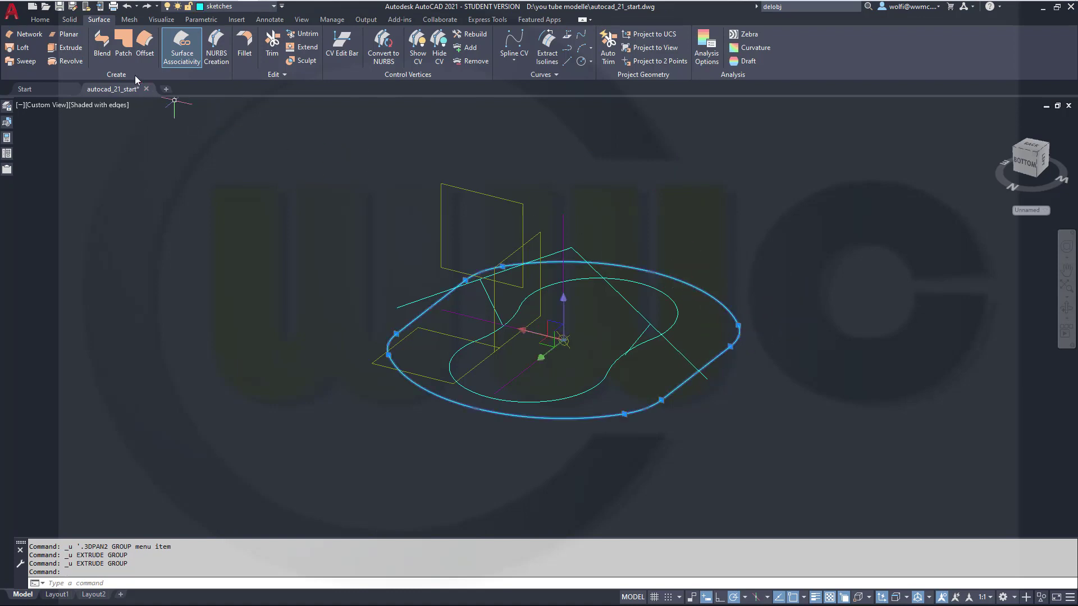
click(78, 47)
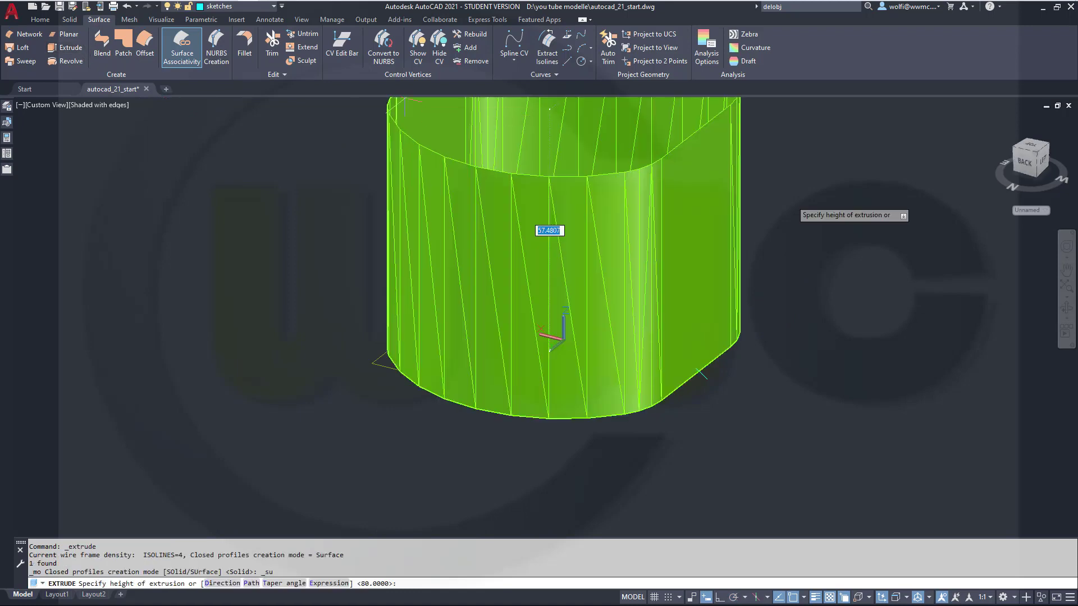
right_click(792, 194)
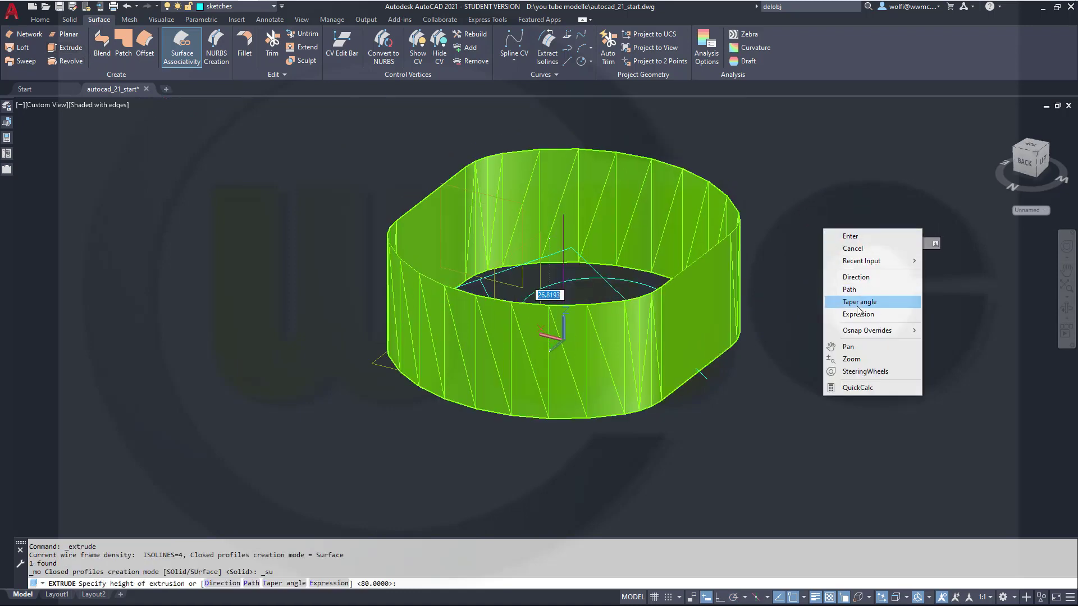
click(842, 291)
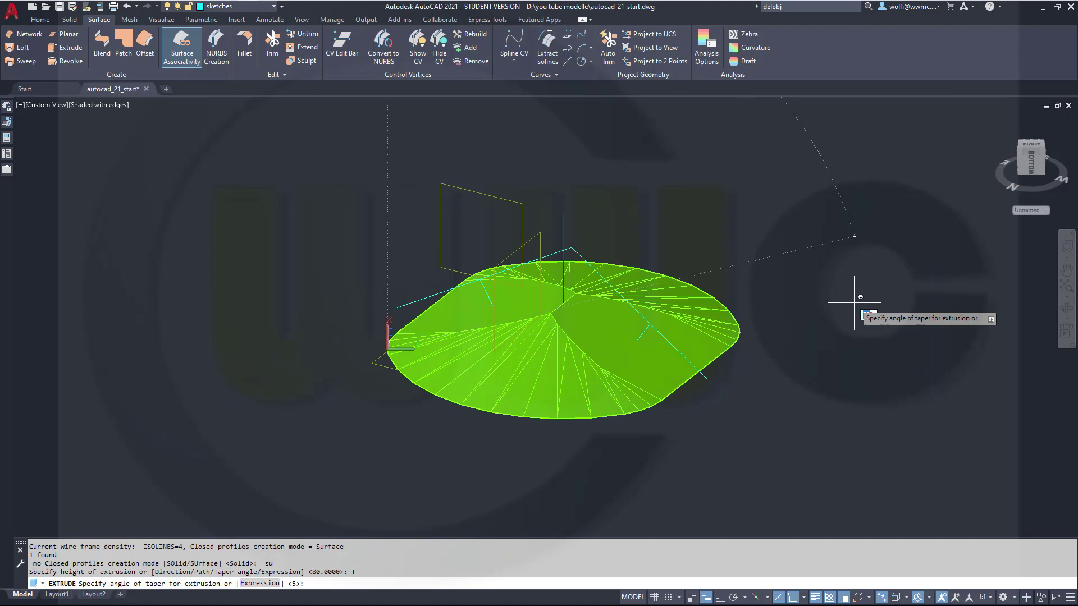
text(5)
key(Return)
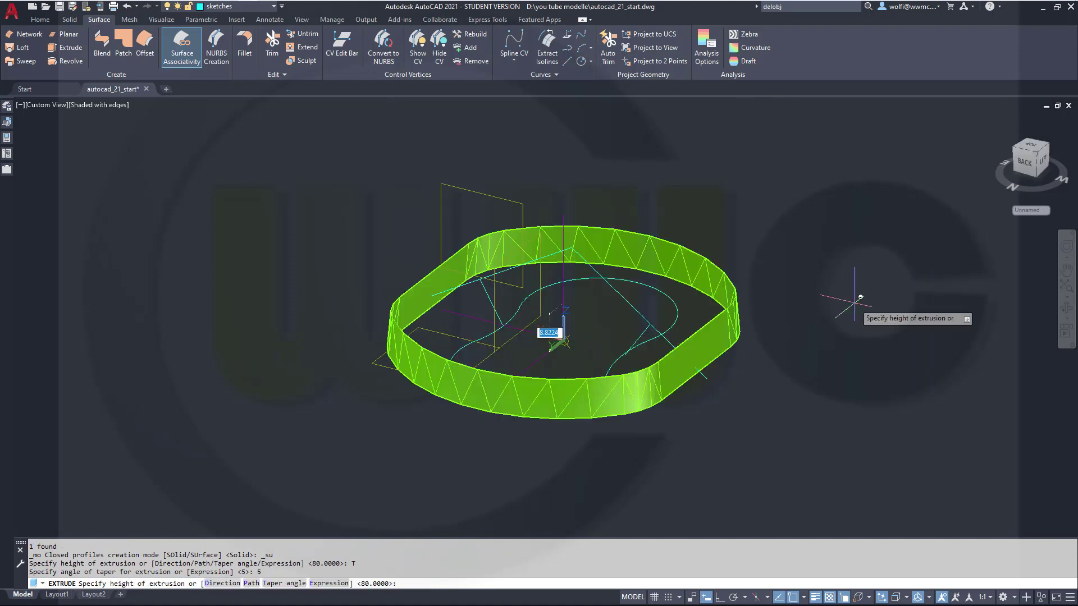
text(2)
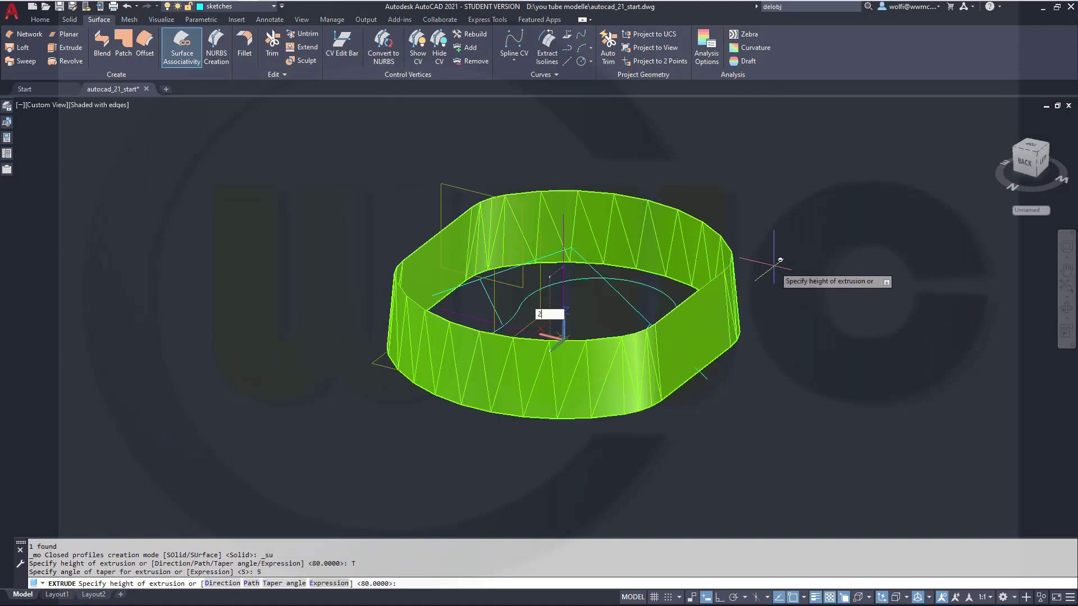
text(5)
key(Return)
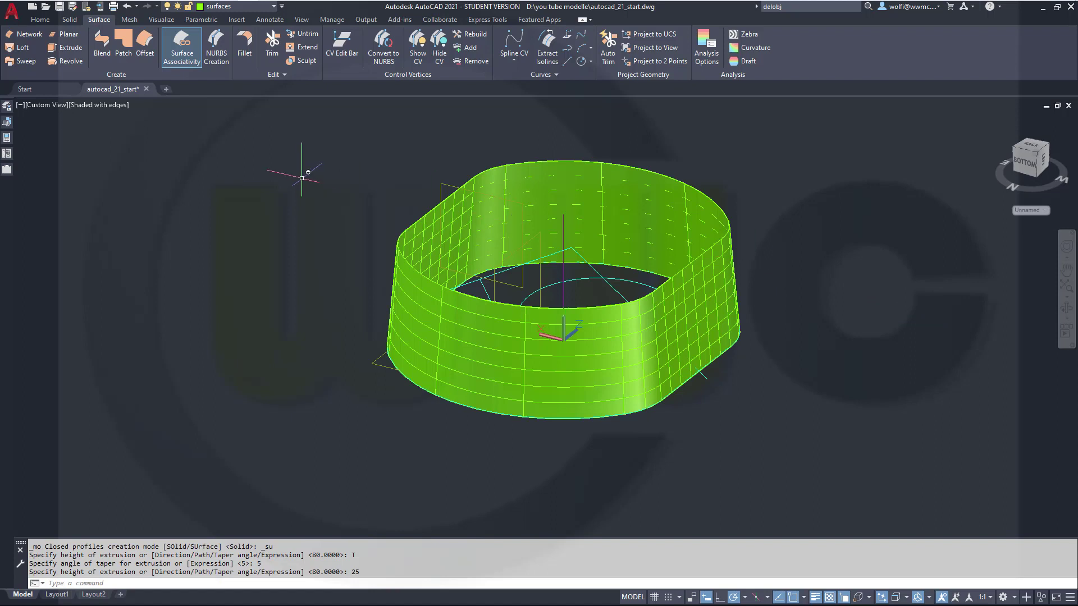
Extrude the roof profile 80 units as a sheet surface
click(66, 48)
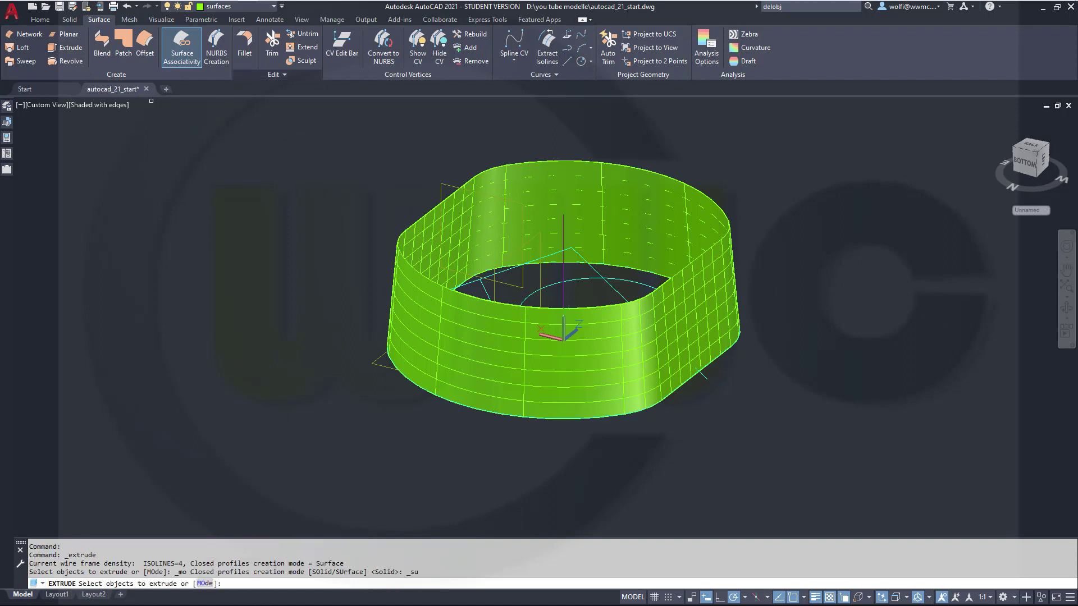
click(598, 269)
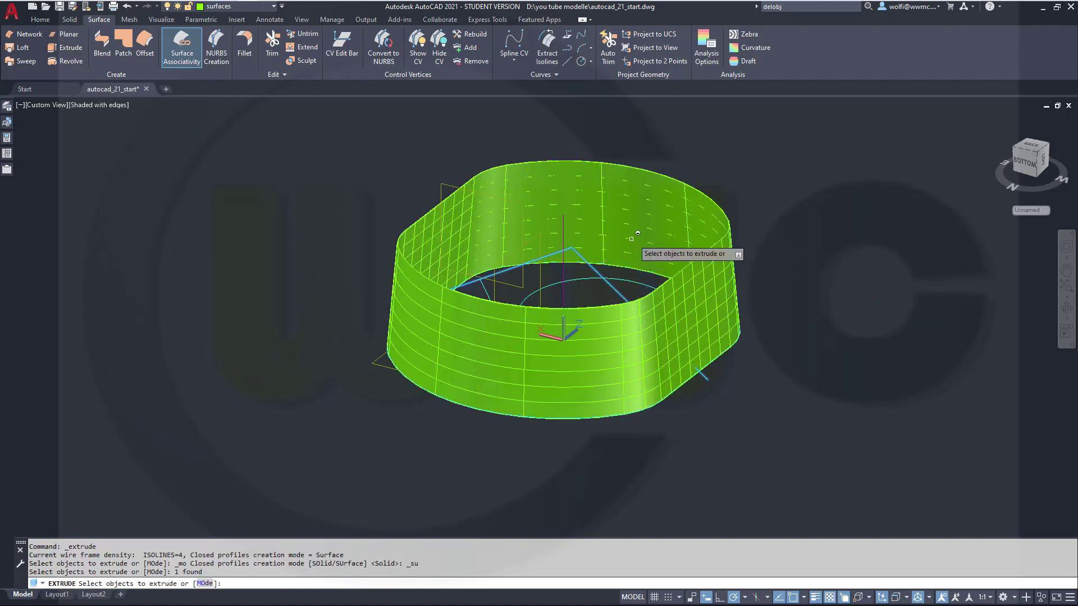
right_click(790, 198)
click(808, 201)
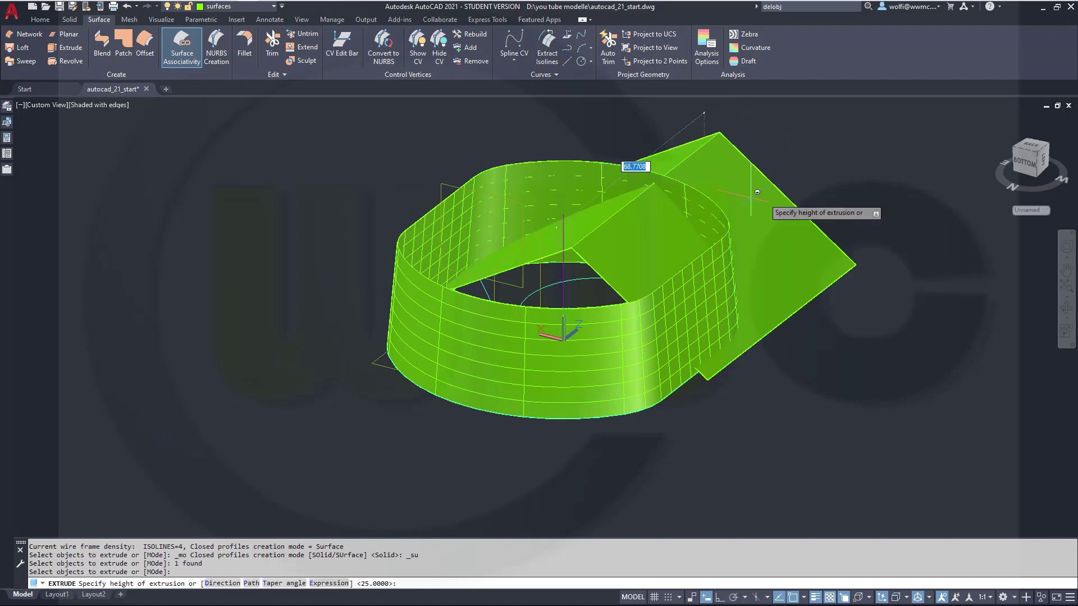
text(80)
key(Return)
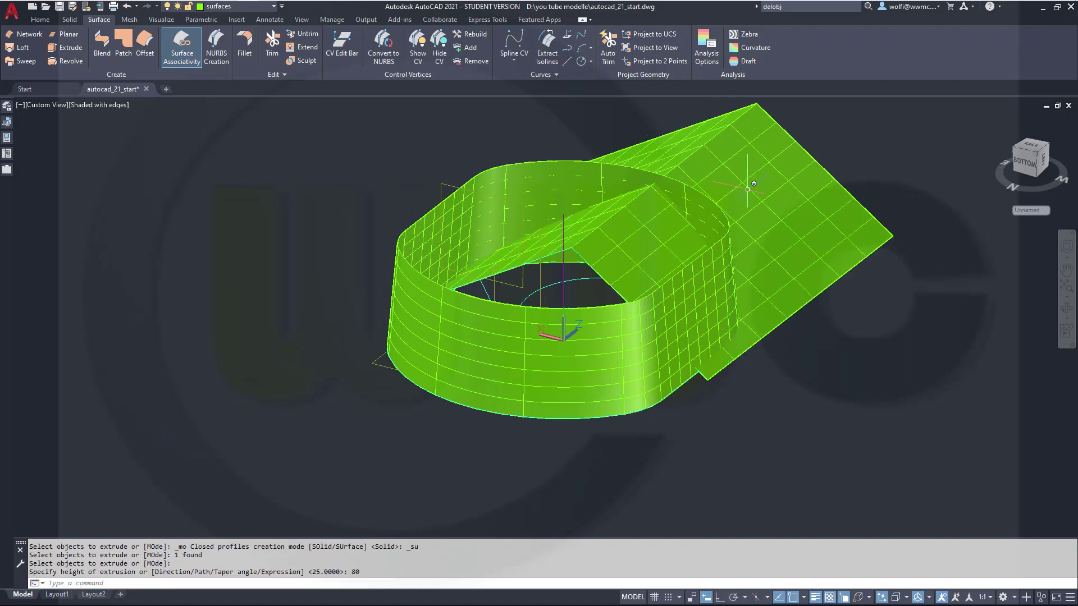
key(Escape)
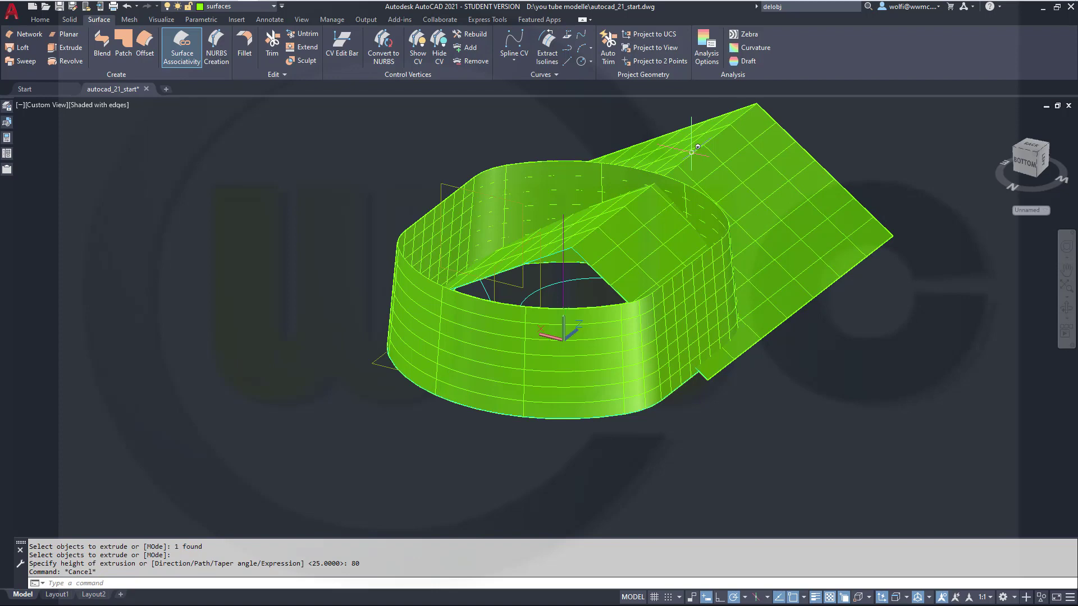
Move the 80-high roof sheet 40 units along its axis, accepting loss of associativity
click(689, 147)
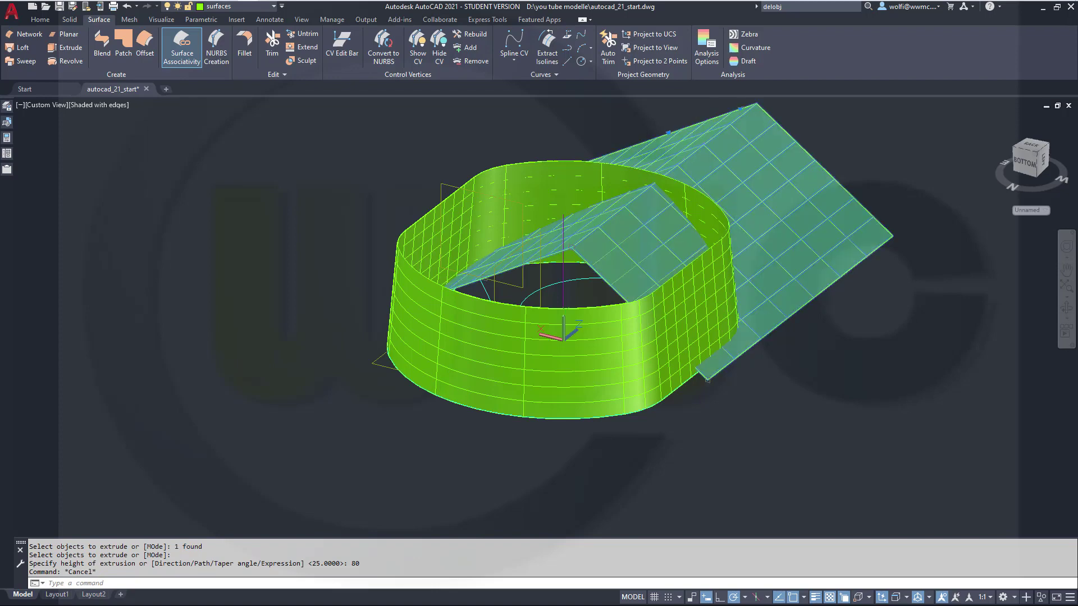
click(624, 243)
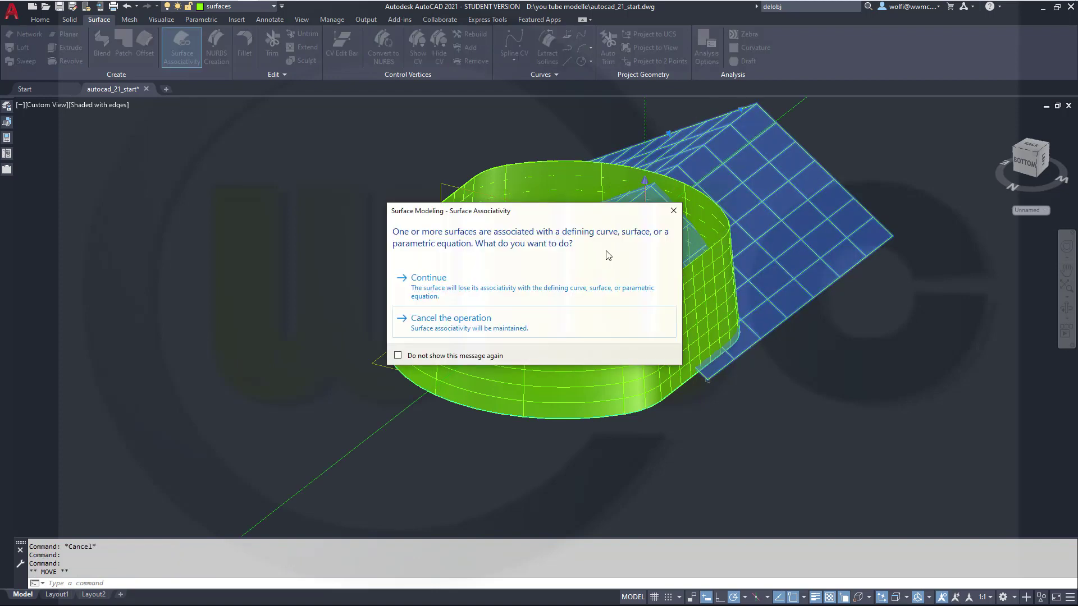
click(512, 286)
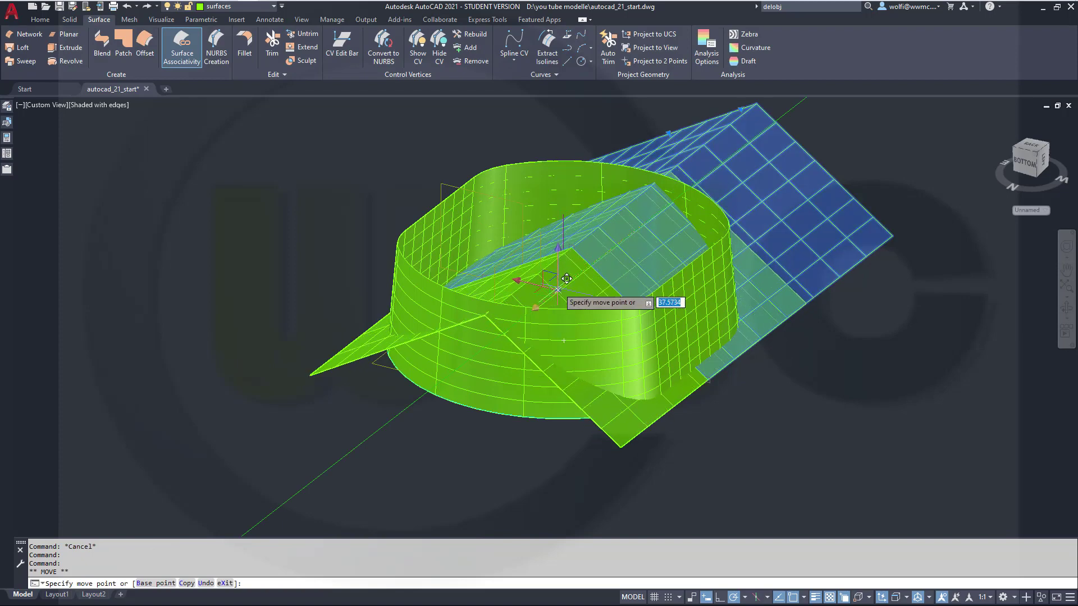
text(40)
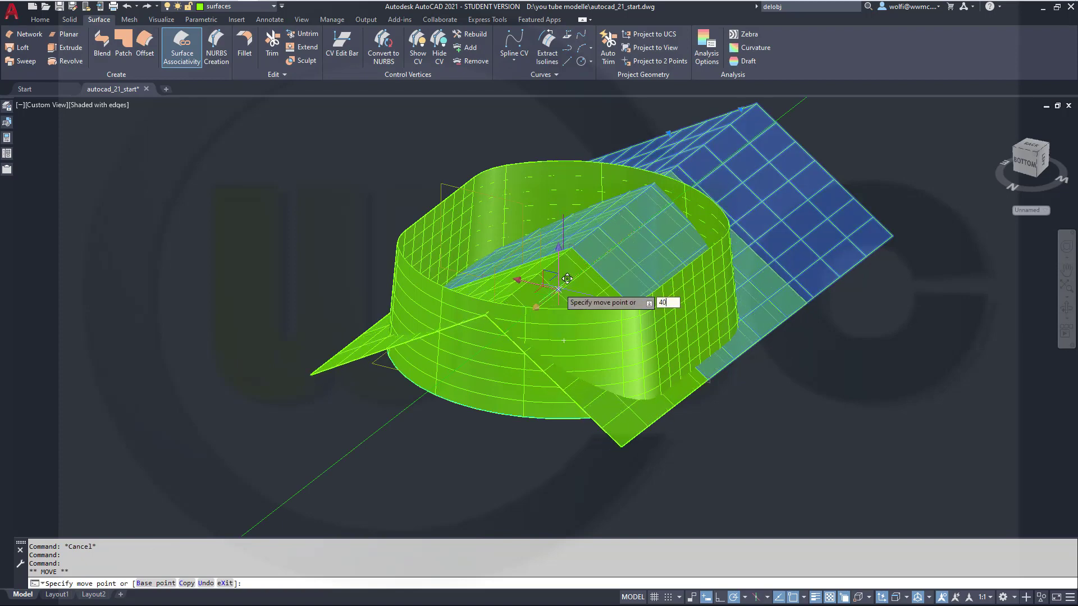
key(Return)
key(Escape)
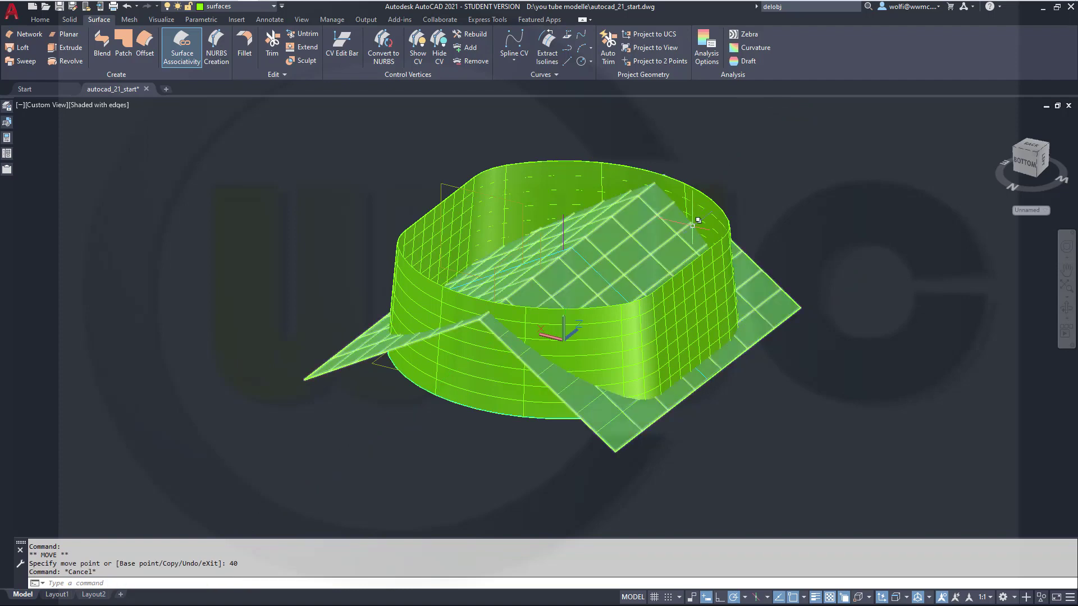
shift+middle_drag(702, 264, 625, 281)
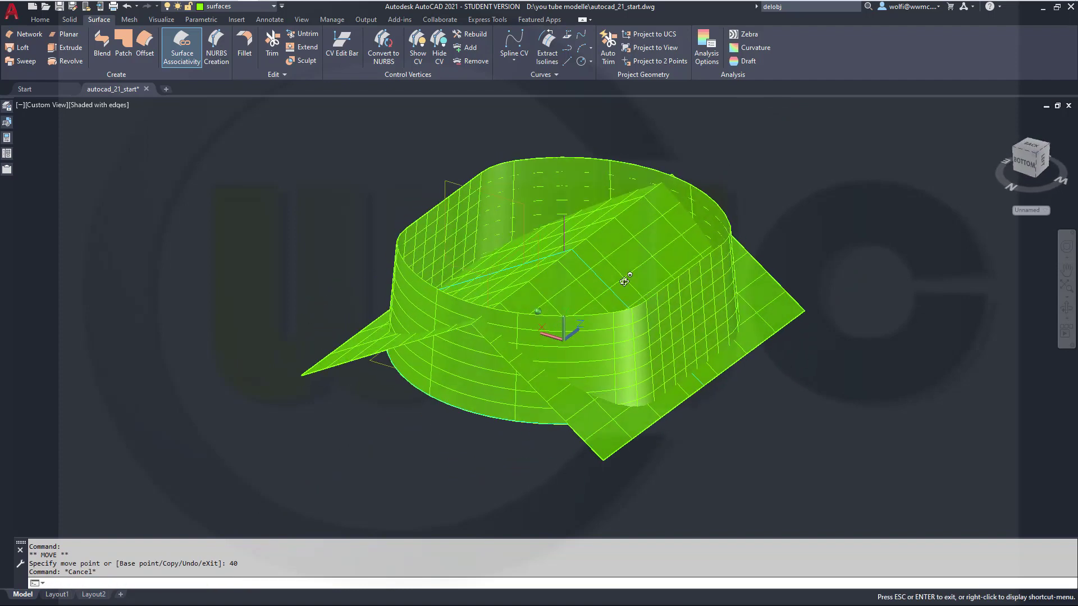
Apply a radius 5 Fillet Edge to the roof surface's ridge edge
click(41, 19)
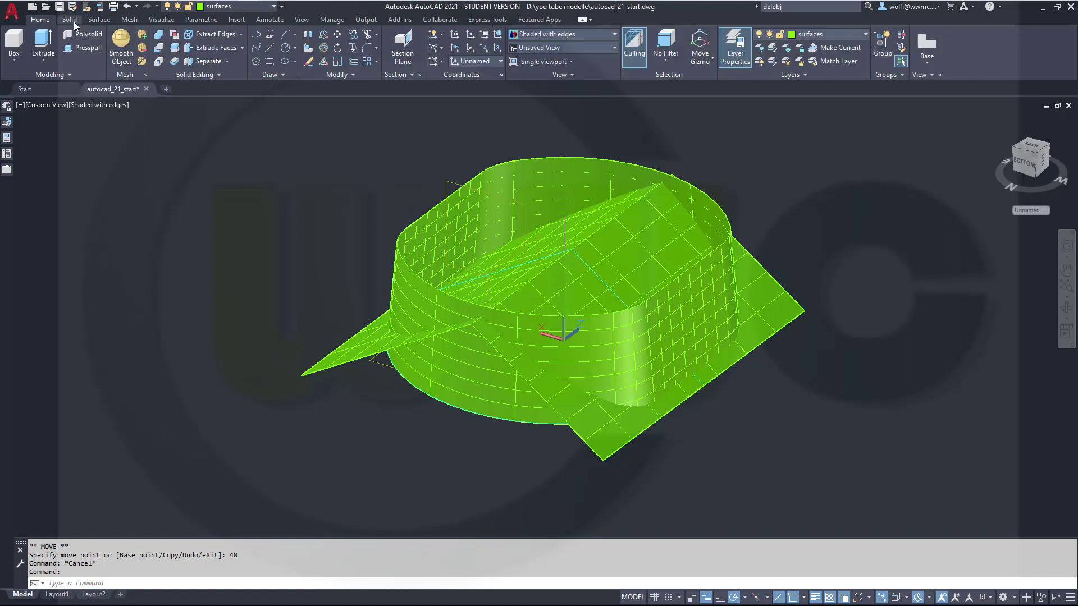
click(72, 22)
click(405, 45)
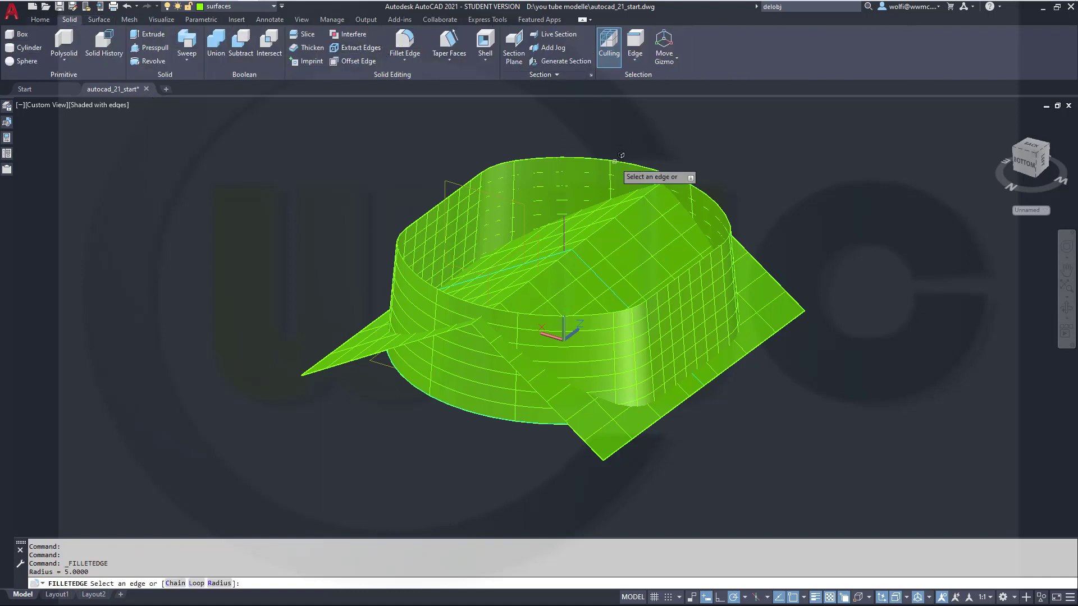
right_click(694, 120)
click(738, 199)
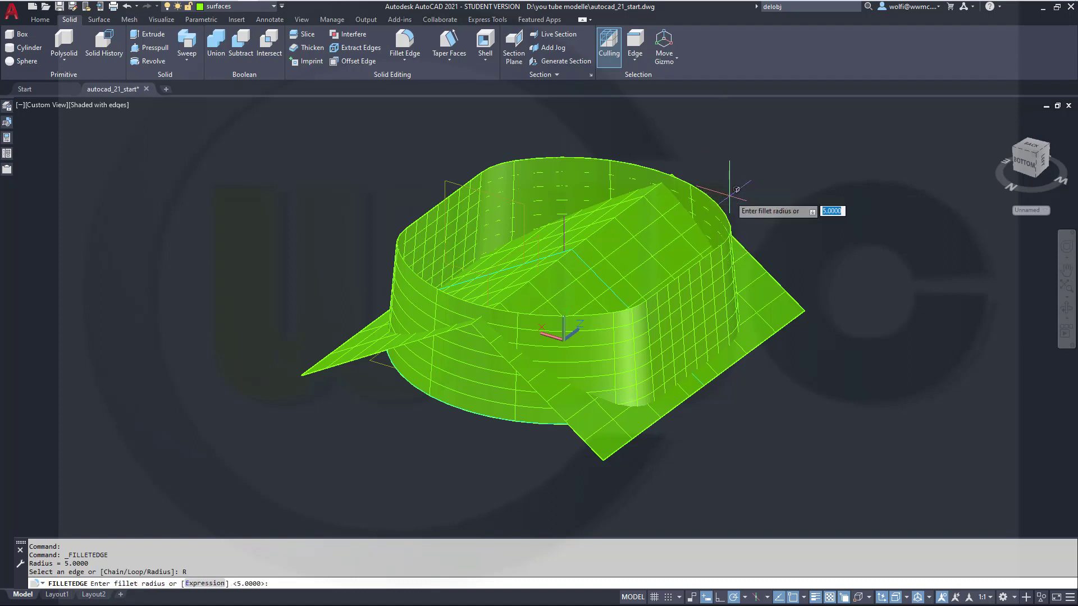
text(5)
key(Return)
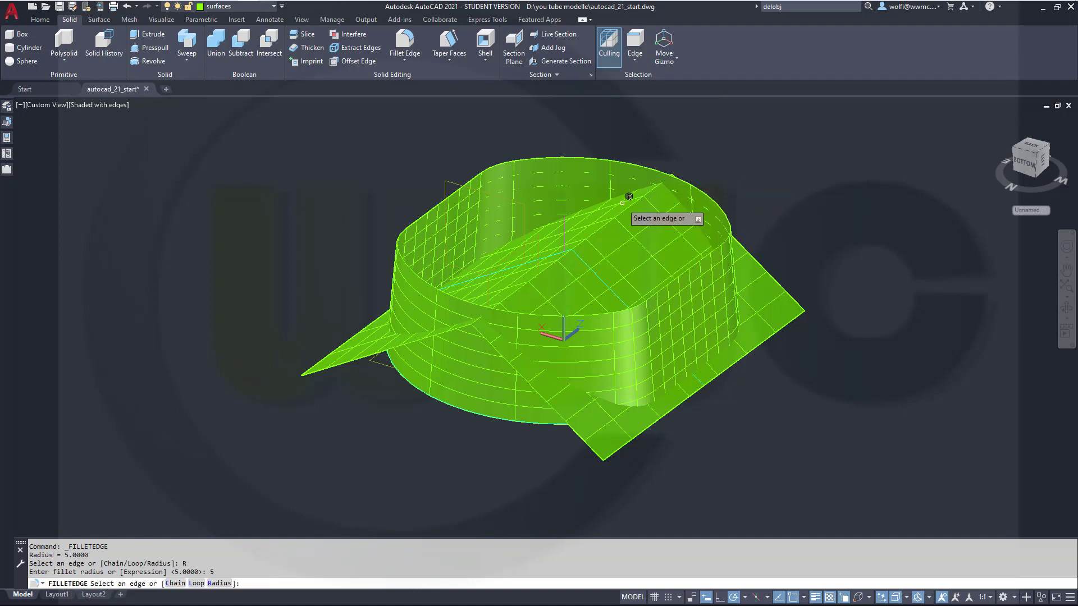
click(617, 210)
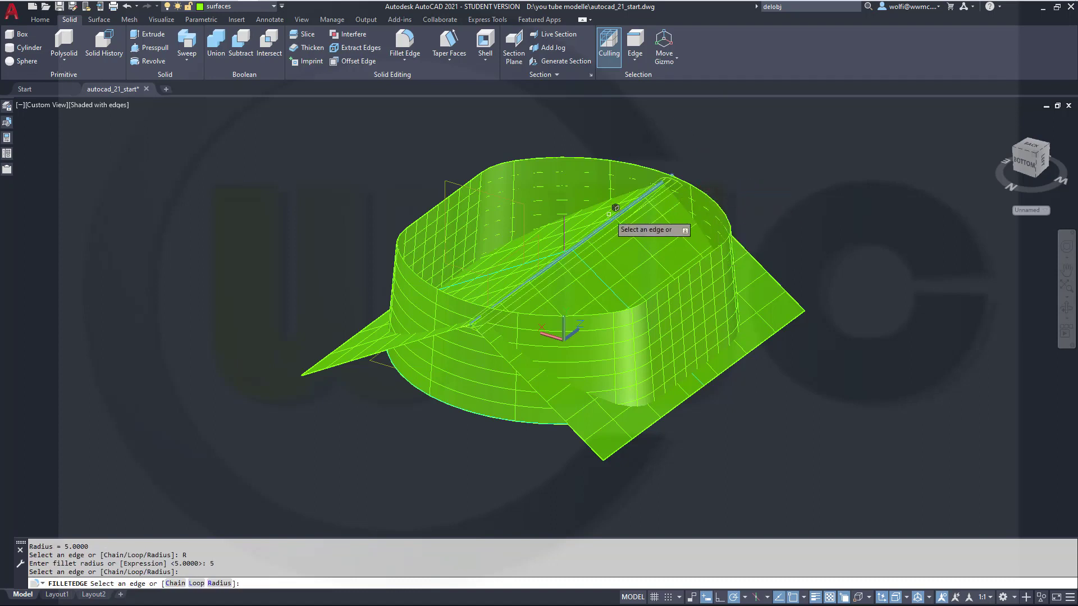
key(Return)
key(Return)
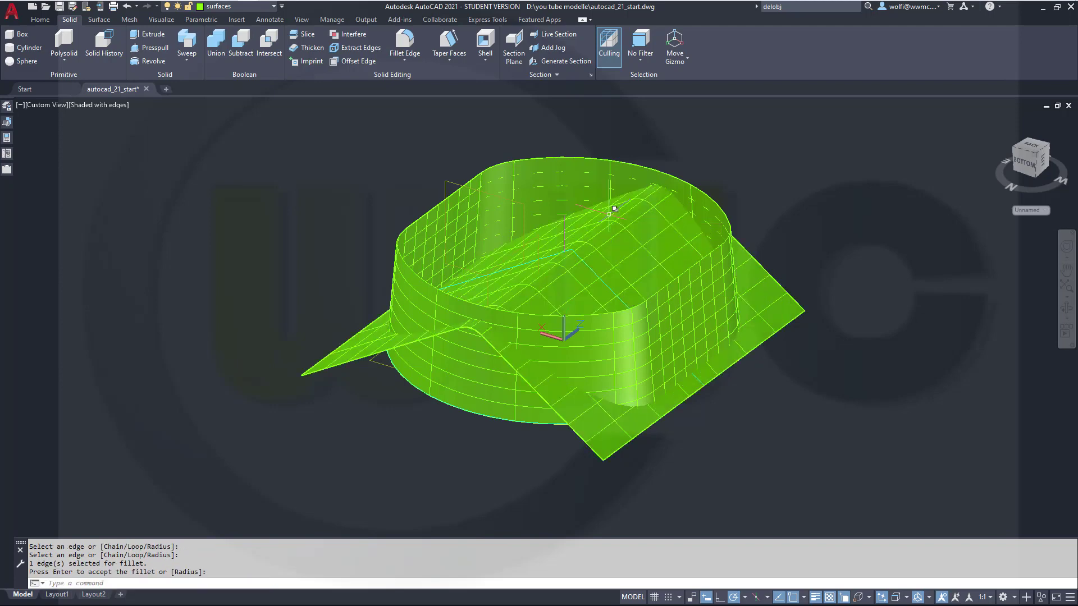
middle_drag(797, 200, 778, 239)
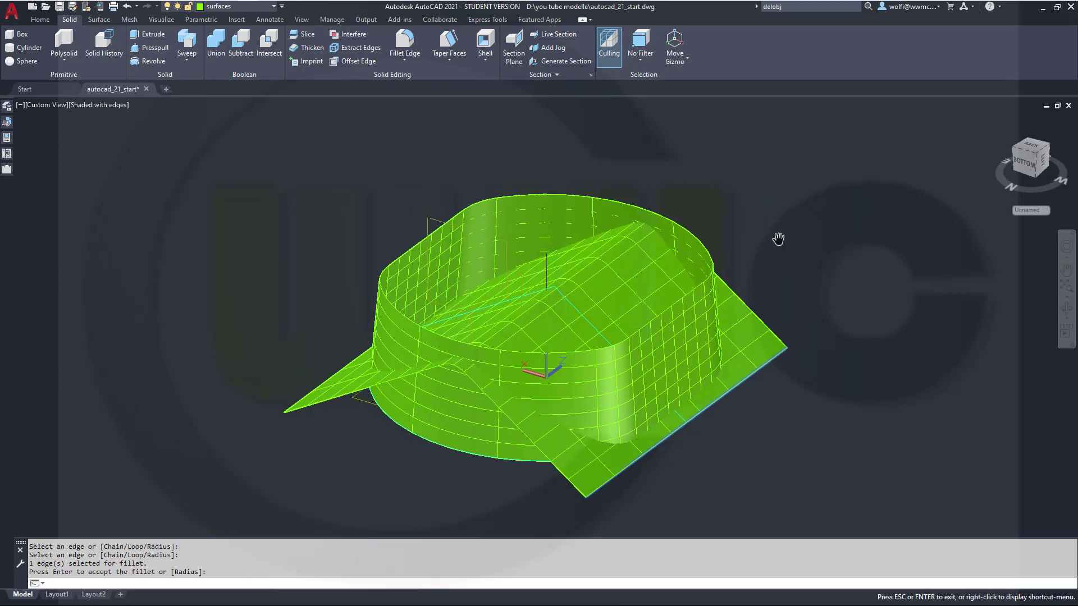
Start a surface trim with the flat roof and both extruded wall surfaces as objects to trim
click(99, 19)
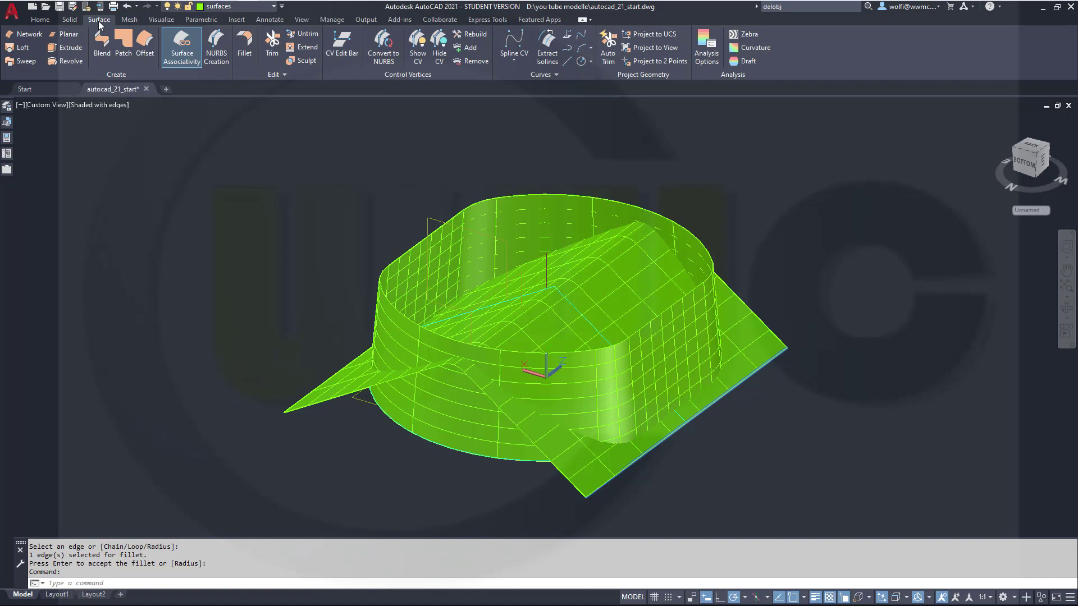
click(265, 37)
click(768, 326)
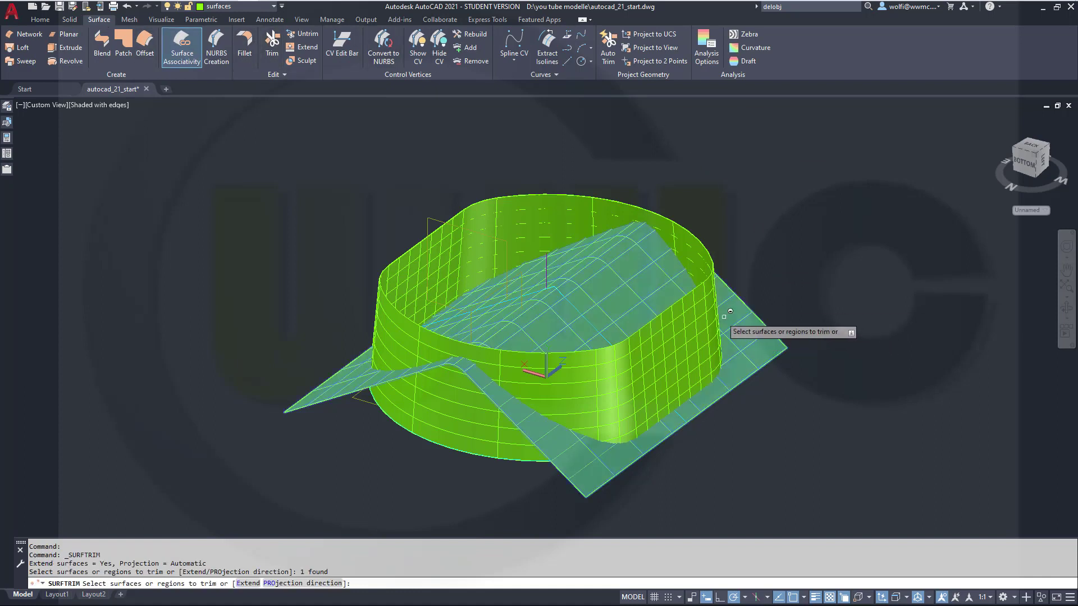
click(693, 307)
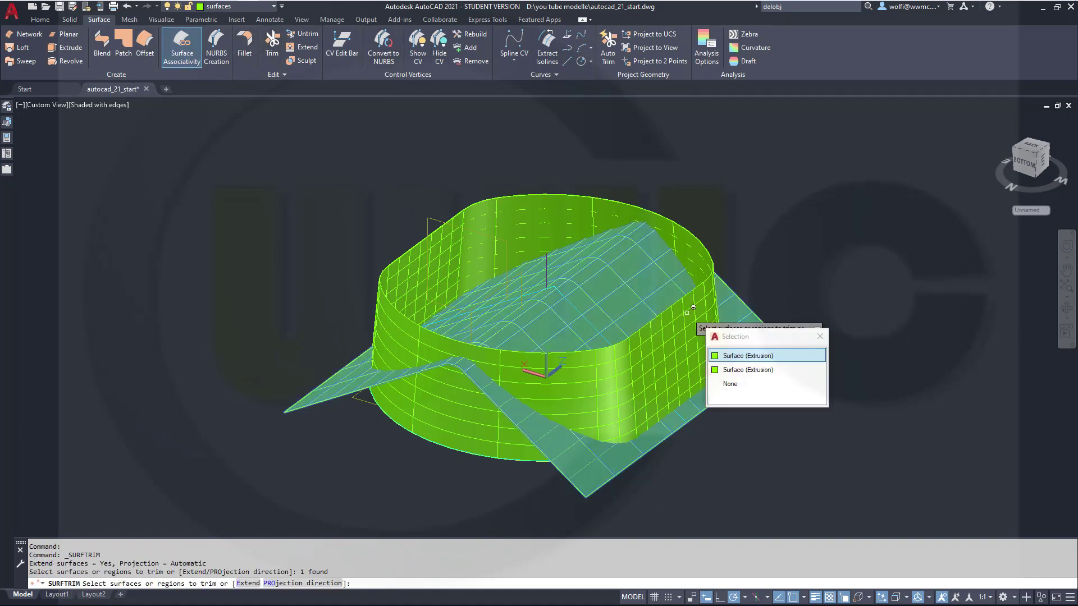
click(729, 357)
click(722, 334)
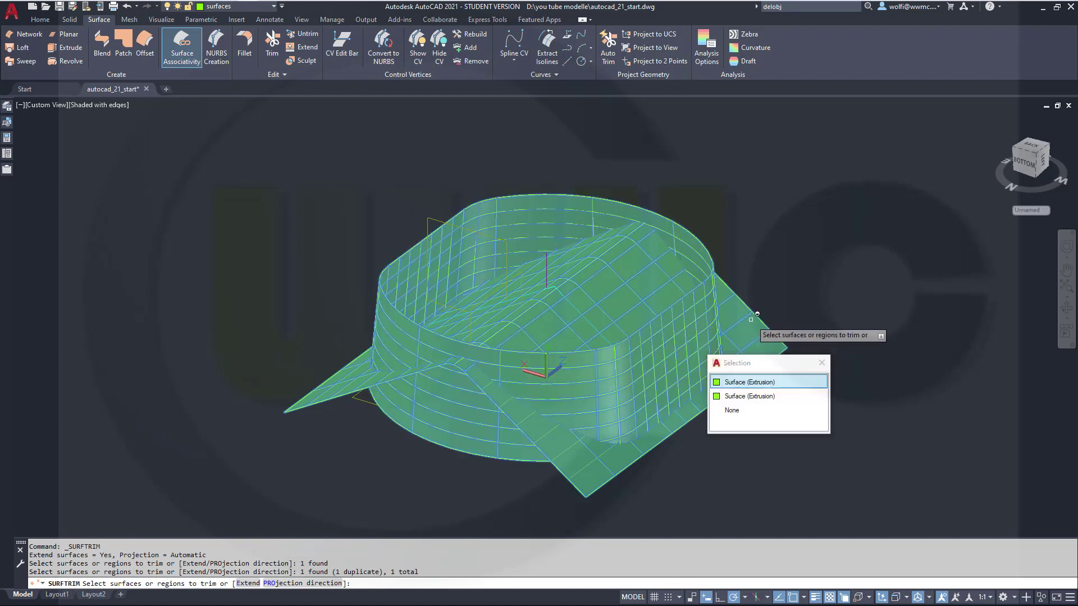
click(742, 381)
right_click(808, 238)
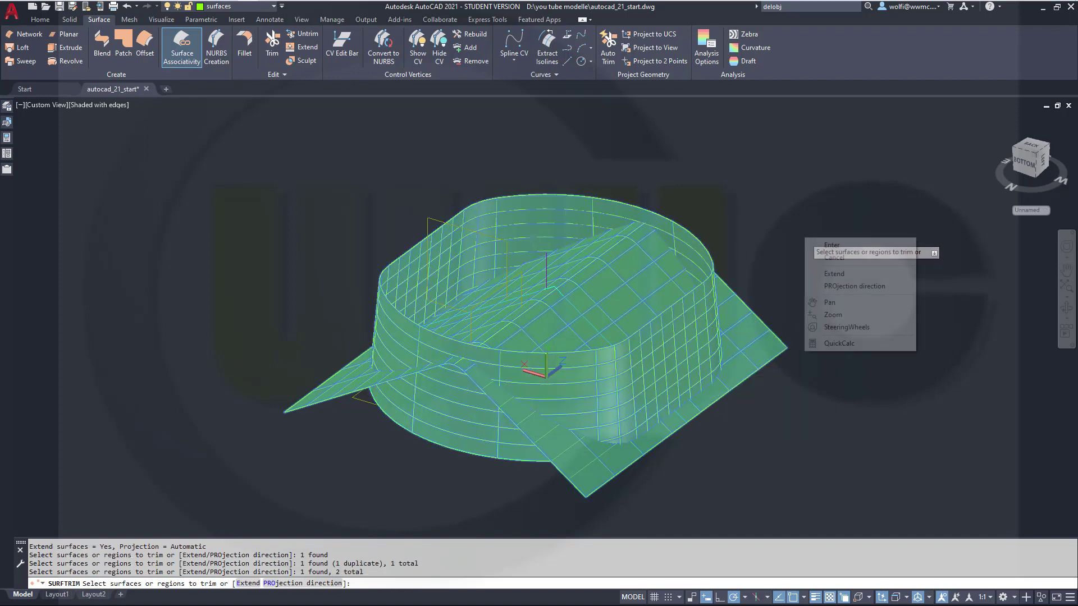
click(833, 244)
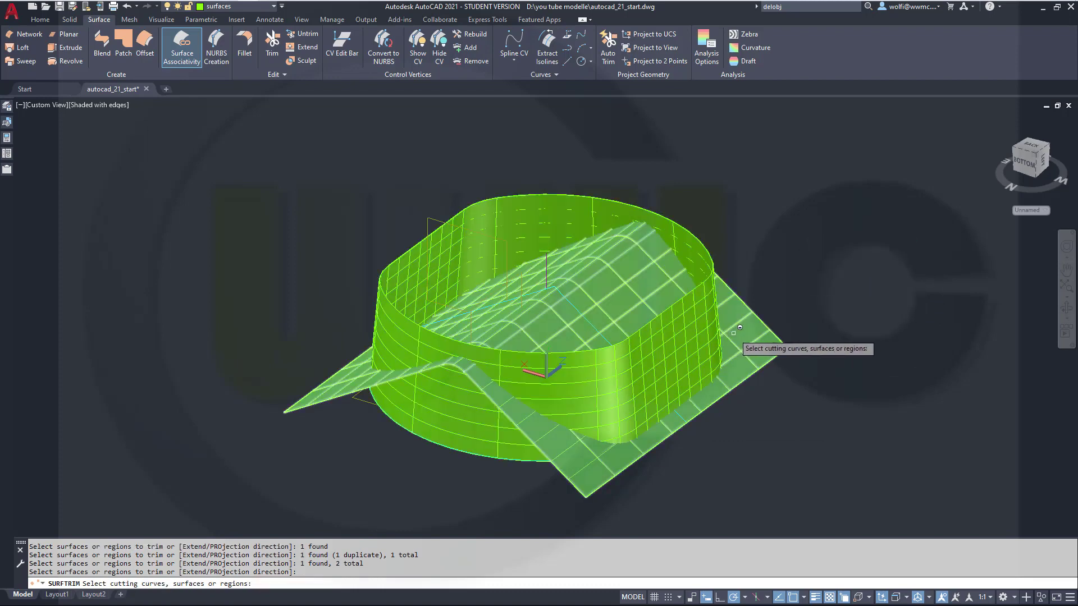
Pick the two cutting surfaces, then trim off the roof flanges and the wall above the roof
click(734, 332)
click(537, 206)
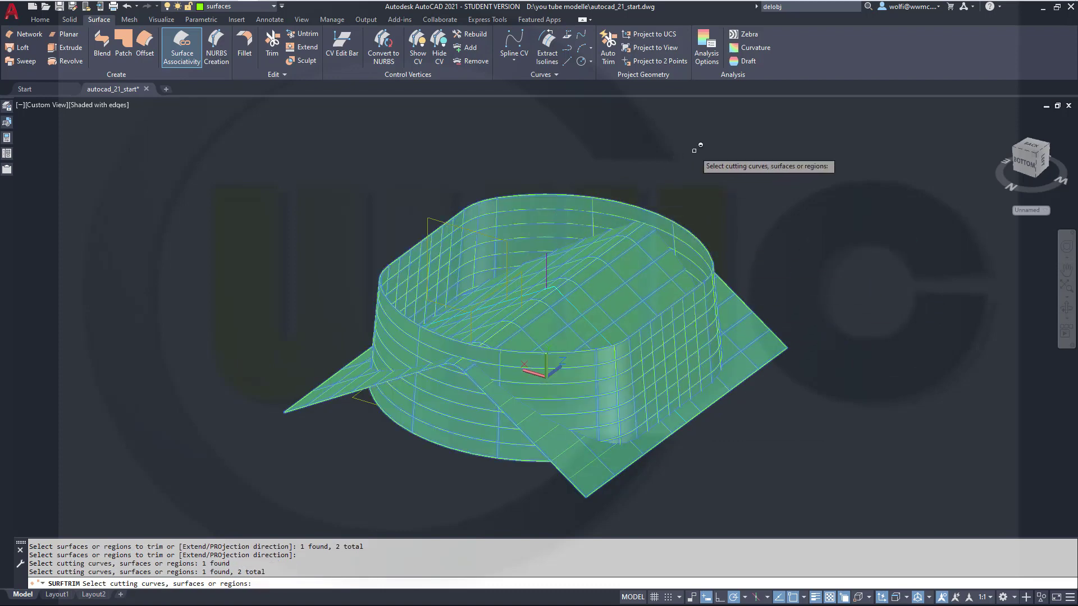
key(Return)
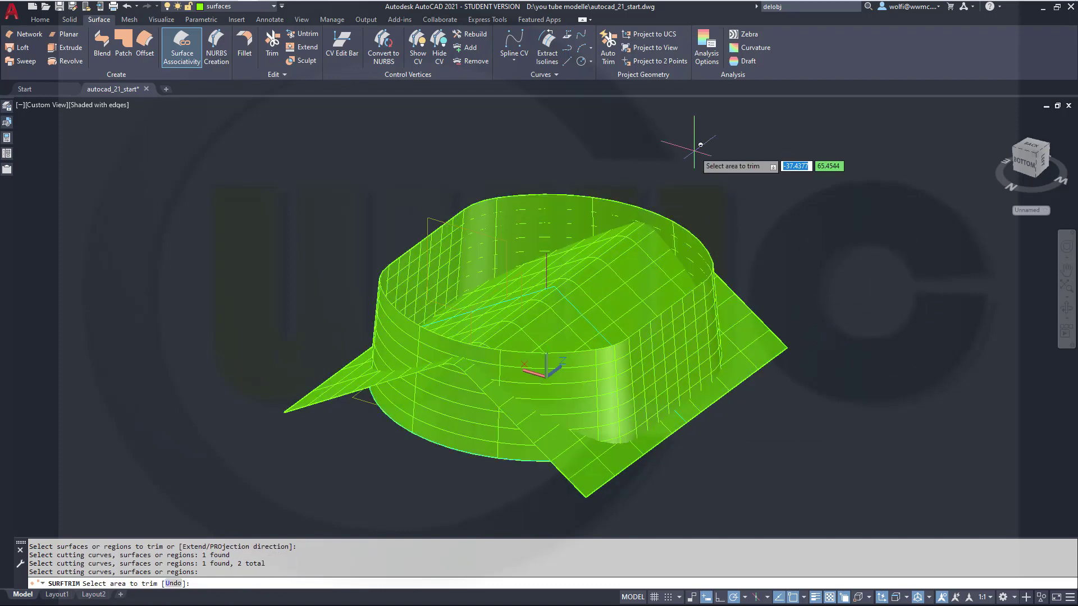
click(764, 334)
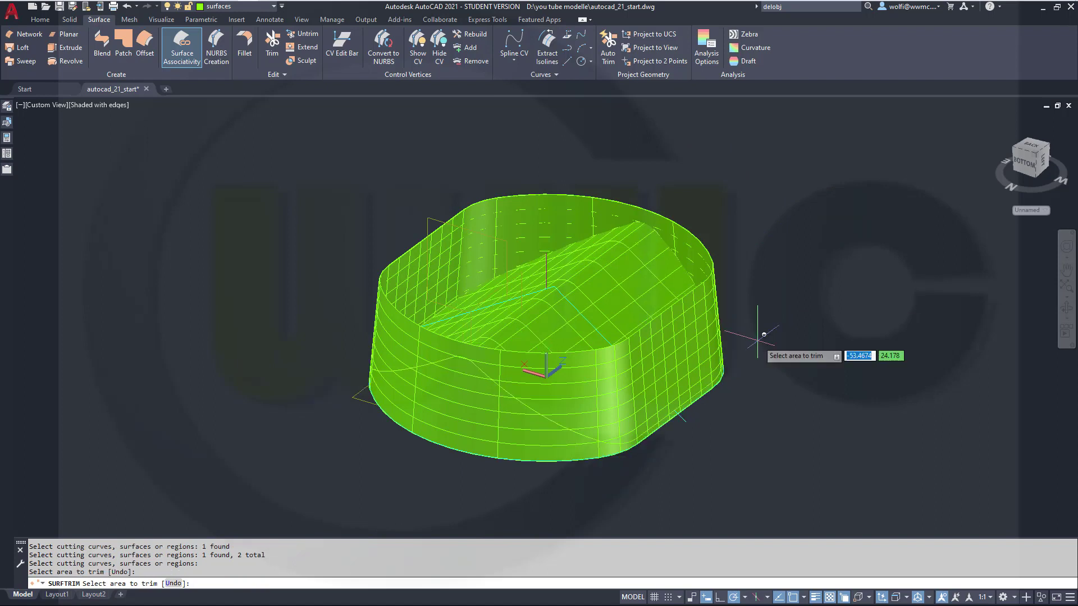
click(403, 328)
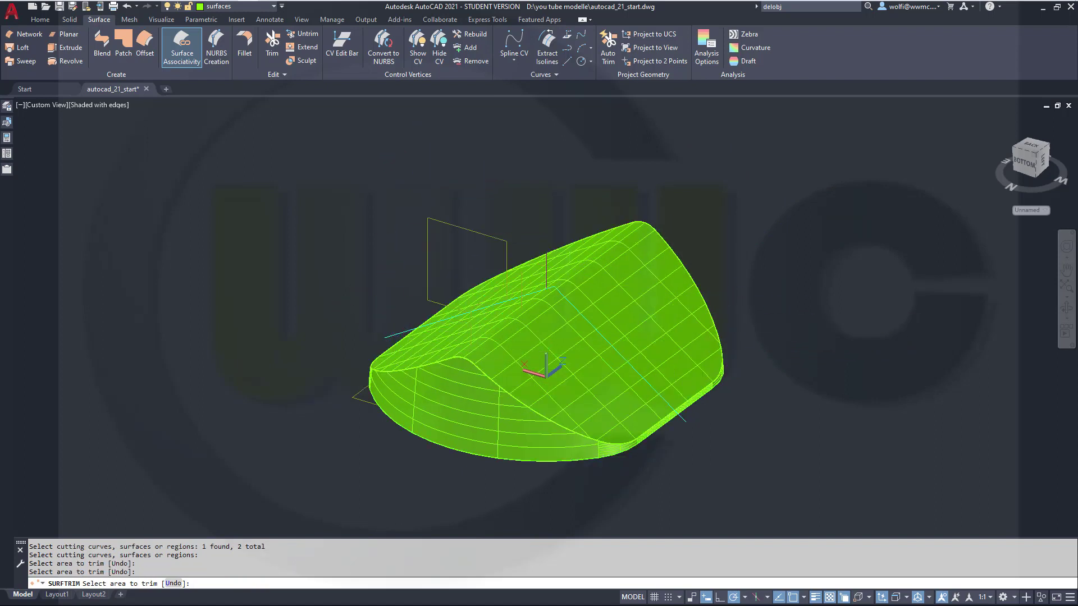
key(Escape)
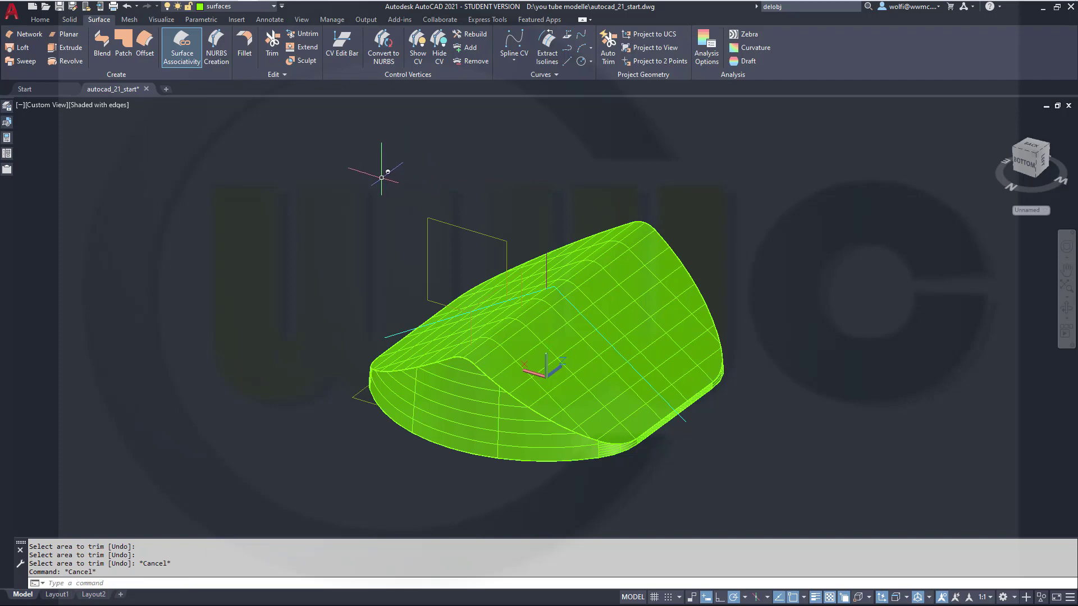
Orbit the trimmed chamber and attempt a radius 5 surface fillet, which fails with a modeling error
shift+middle_drag(347, 207, 321, 181)
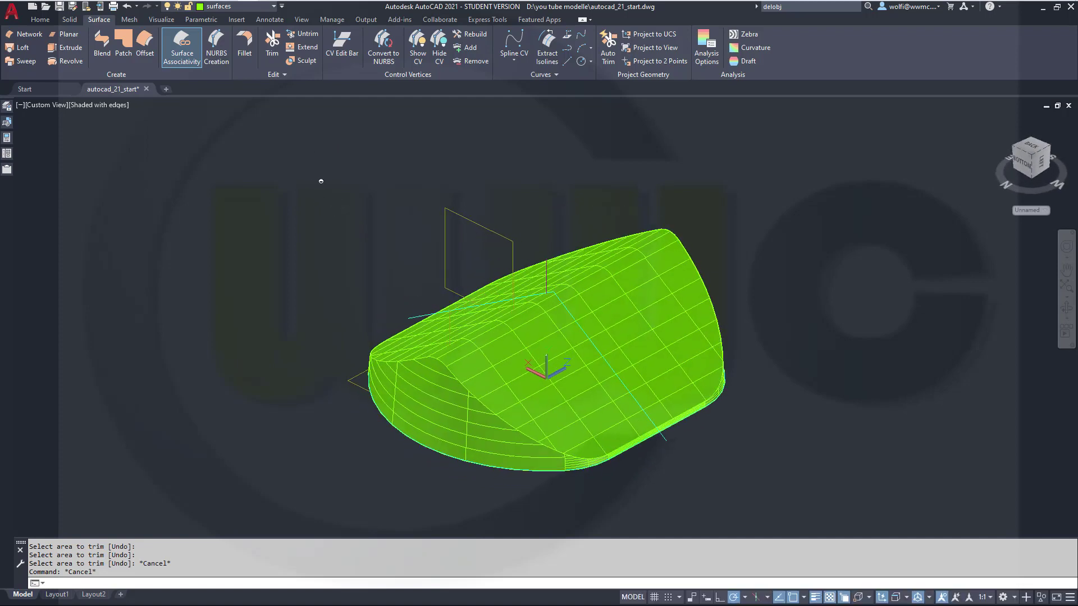
click(244, 44)
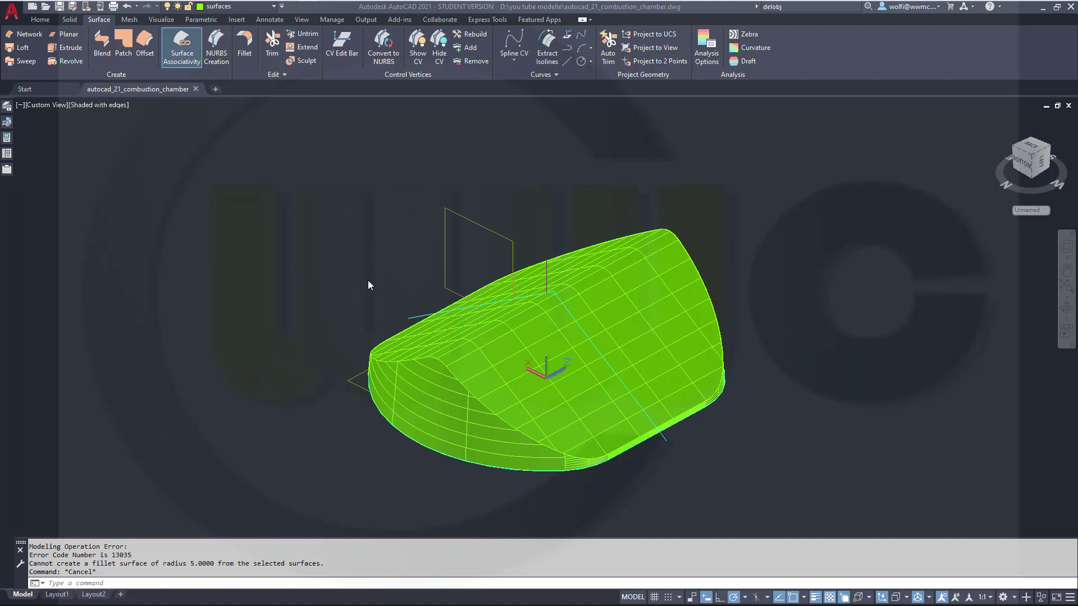
Union the roof and wall surfaces, continuing despite losing surface associativity
click(68, 20)
click(215, 45)
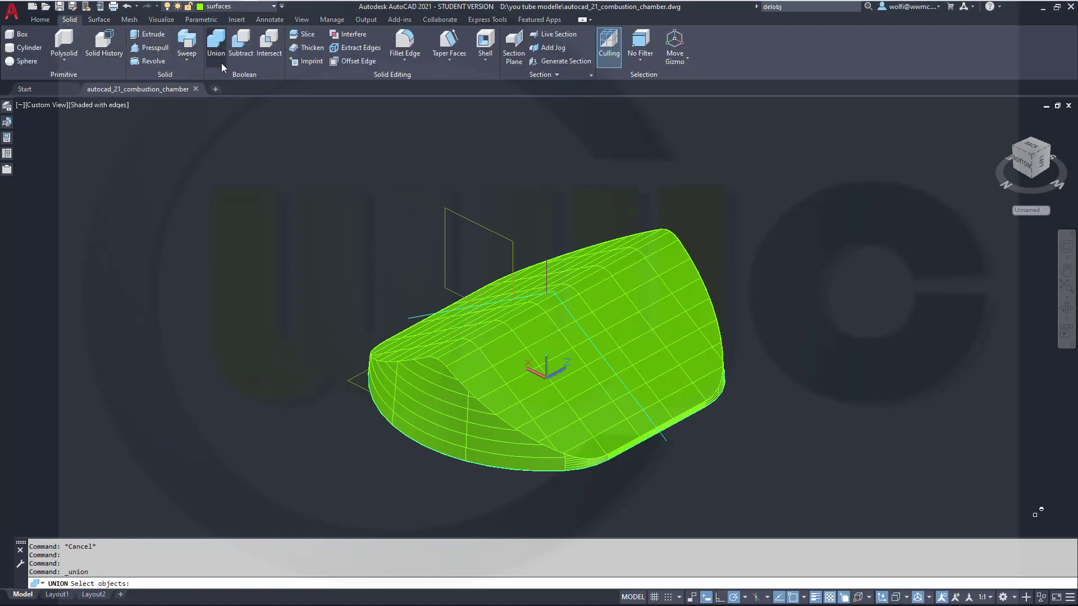
click(470, 399)
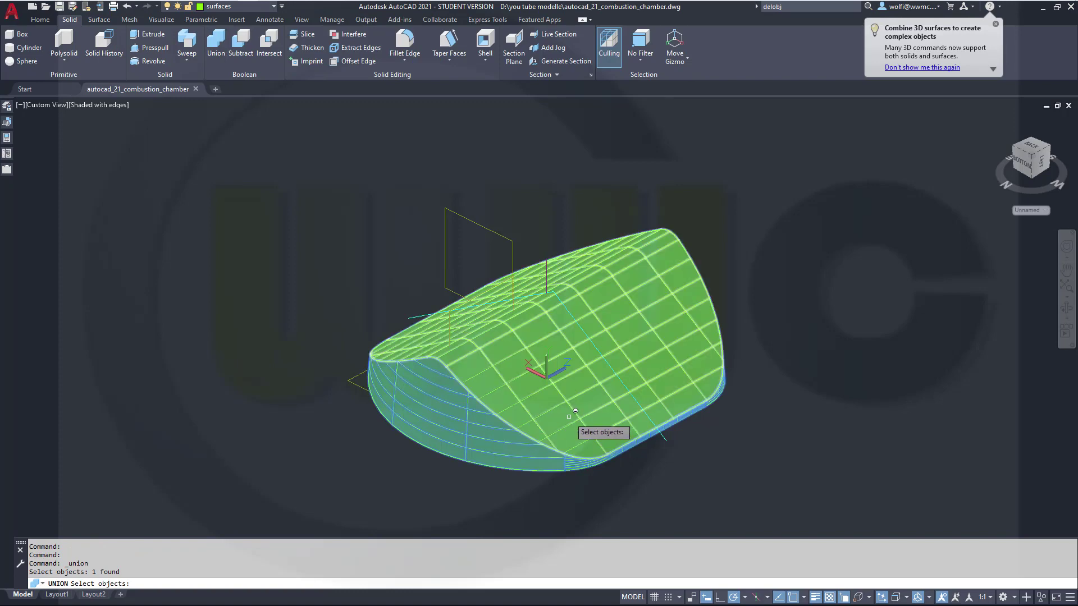
click(586, 405)
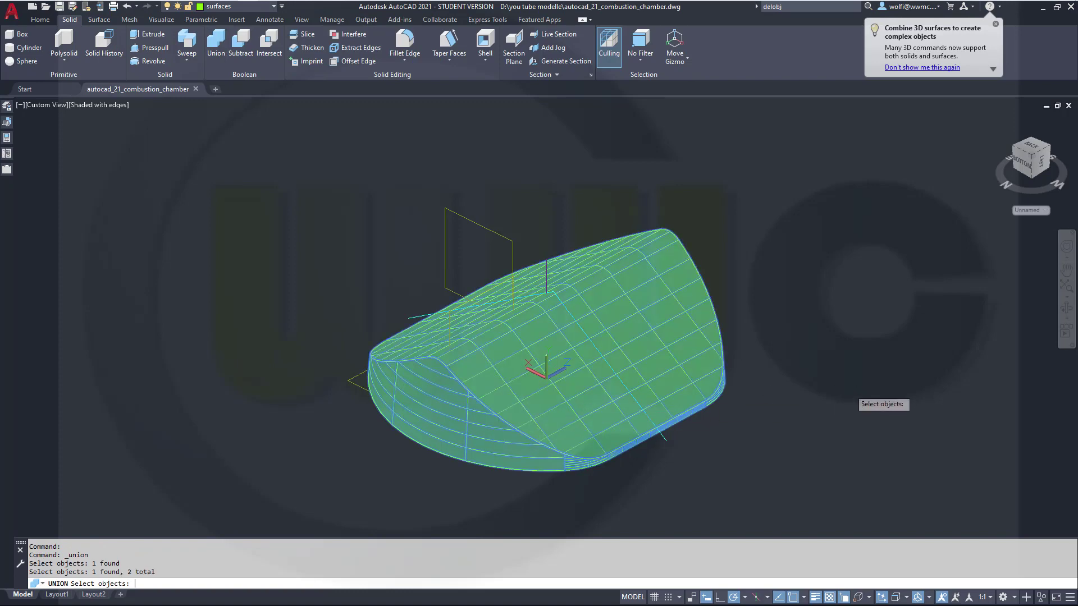
key(Return)
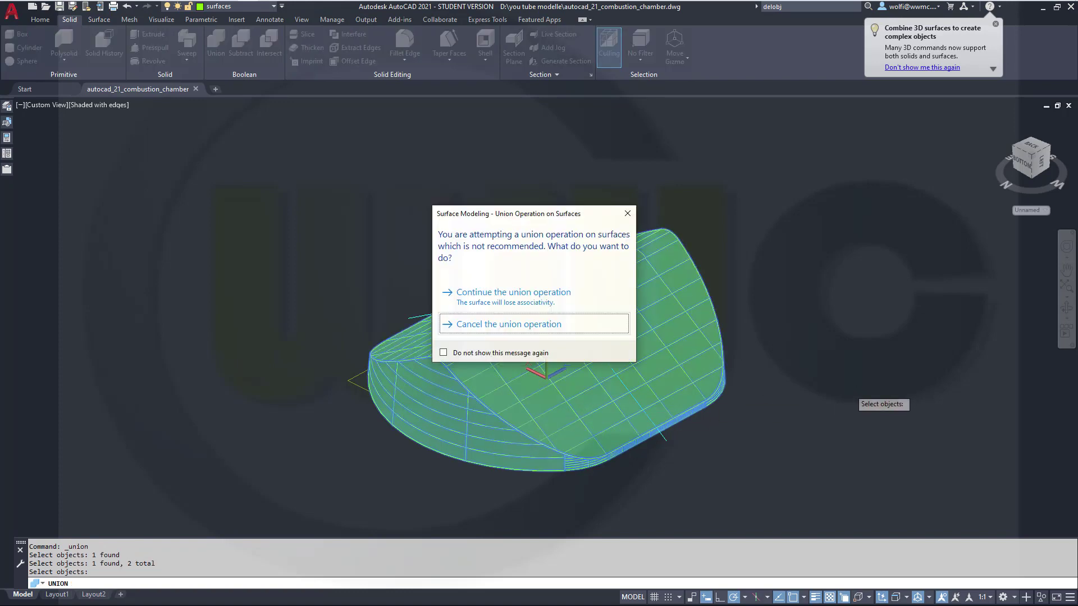
click(547, 296)
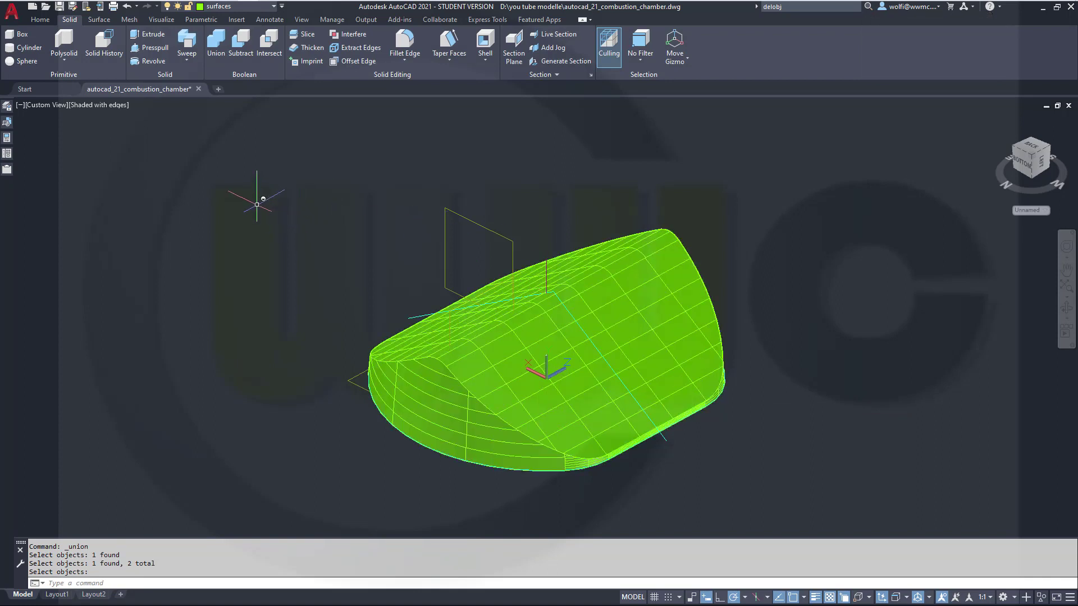
Fillet the 12-edge rim chain where roof meets walls with radius 1
click(401, 41)
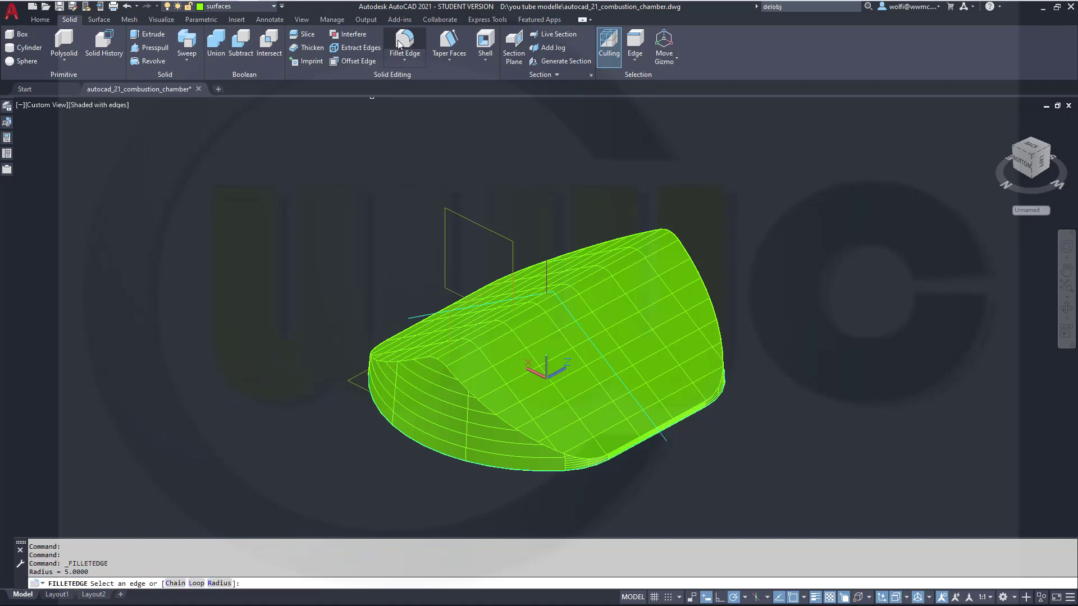
right_click(275, 217)
click(317, 290)
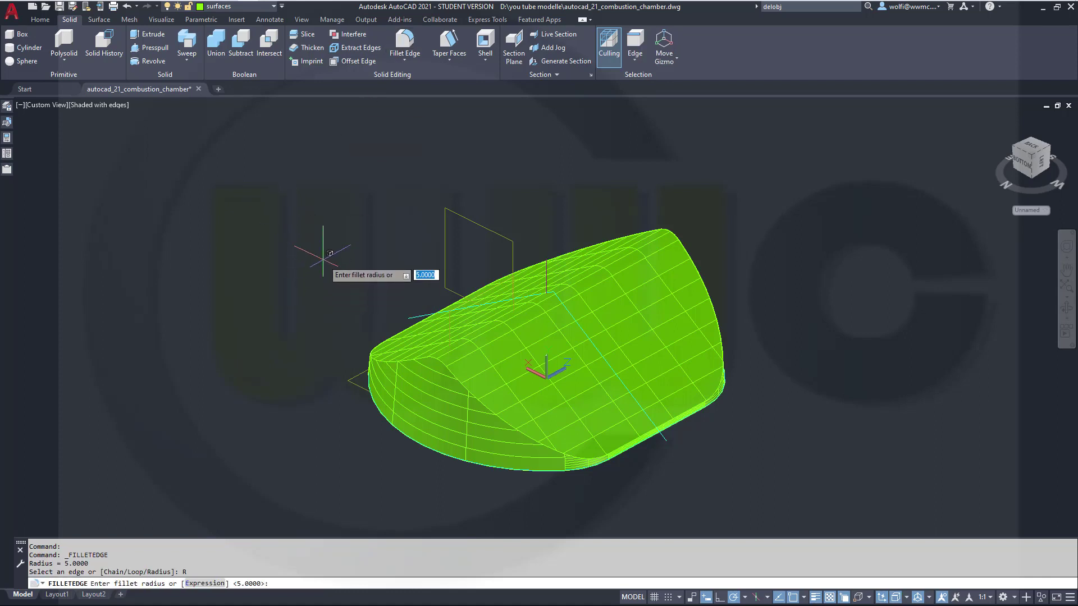
key(BackSpace)
text(1)
key(Return)
right_click(361, 257)
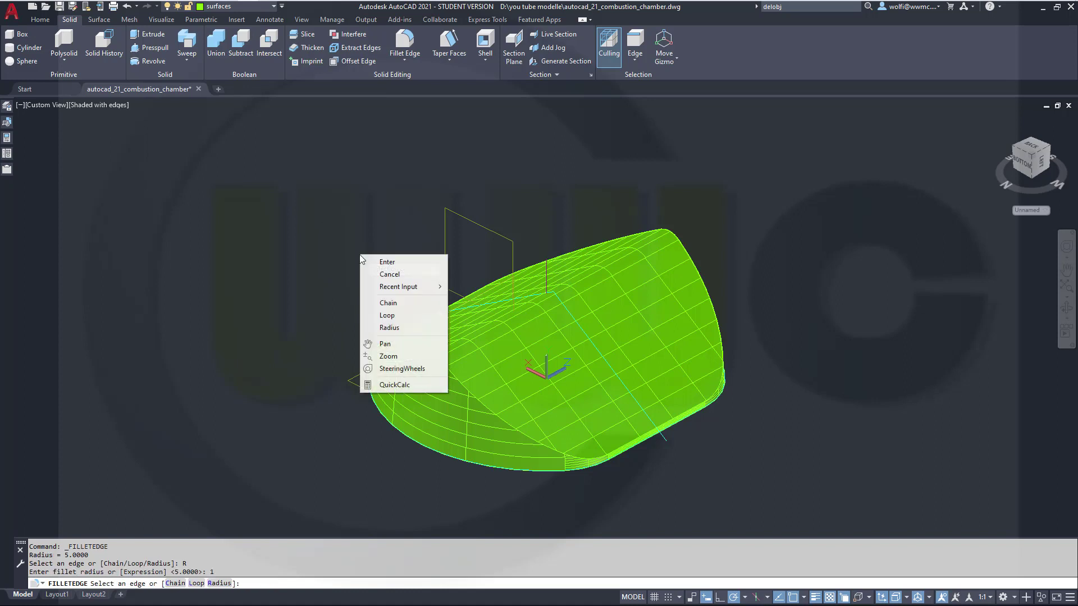
click(389, 304)
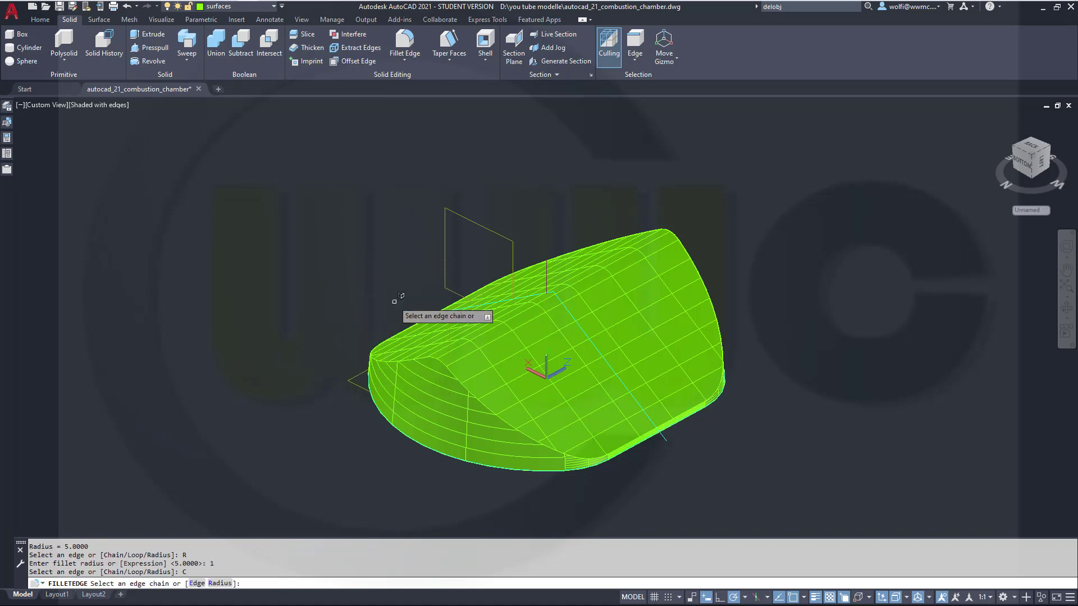
click(461, 381)
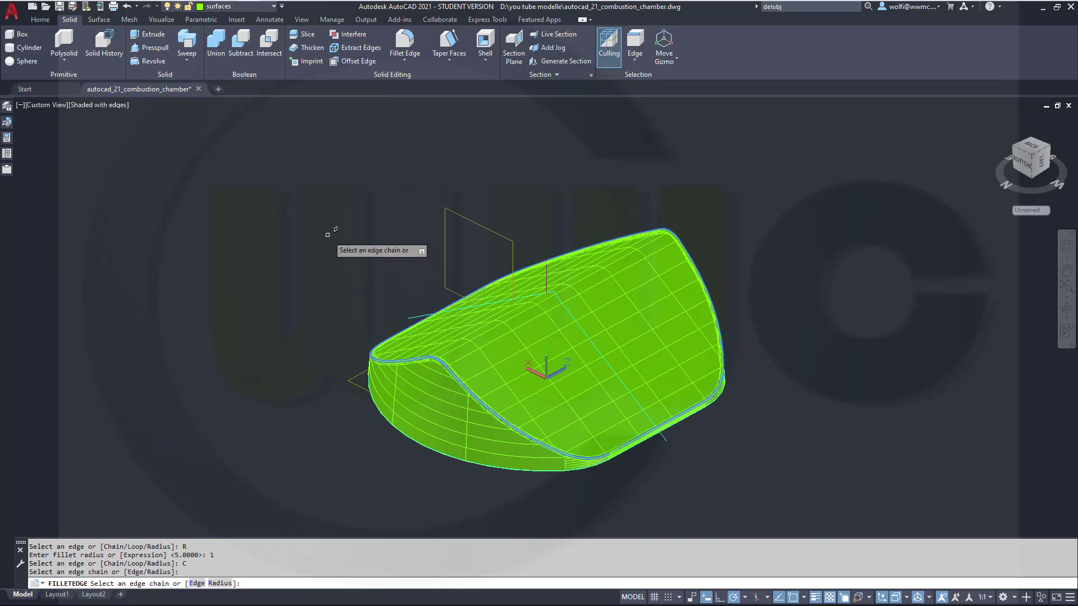
key(Return)
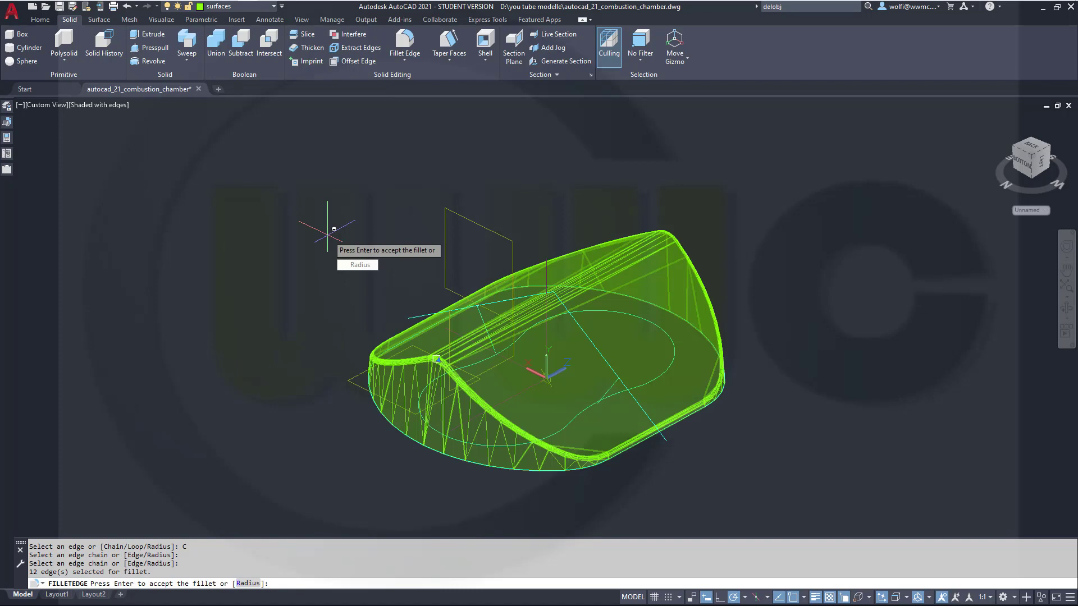
key(Return)
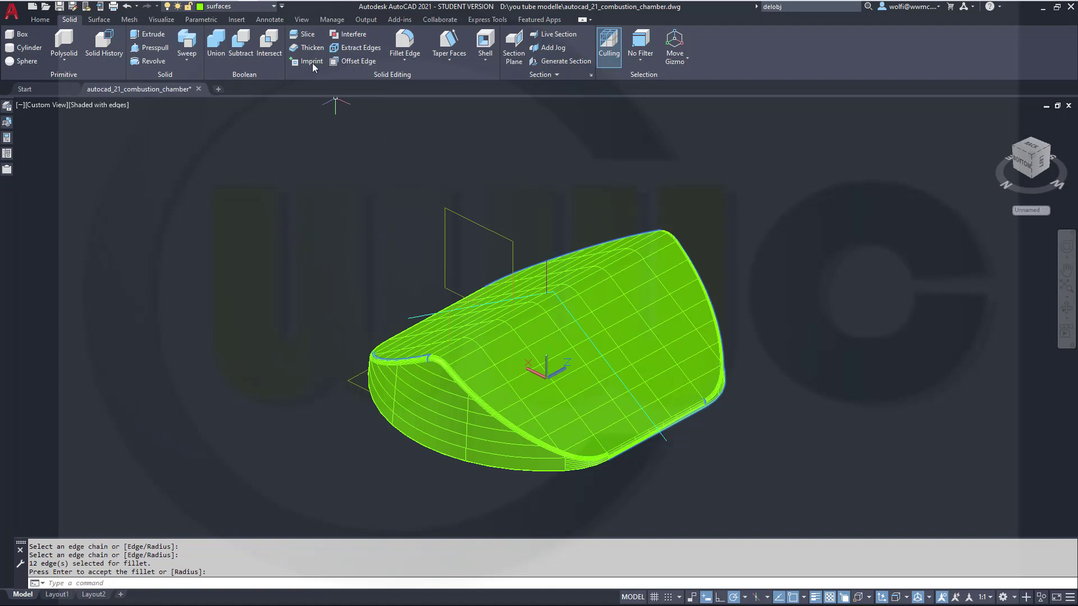
Make surface_2 the current layer and freeze the surfaces layer to hide the green surface
click(273, 7)
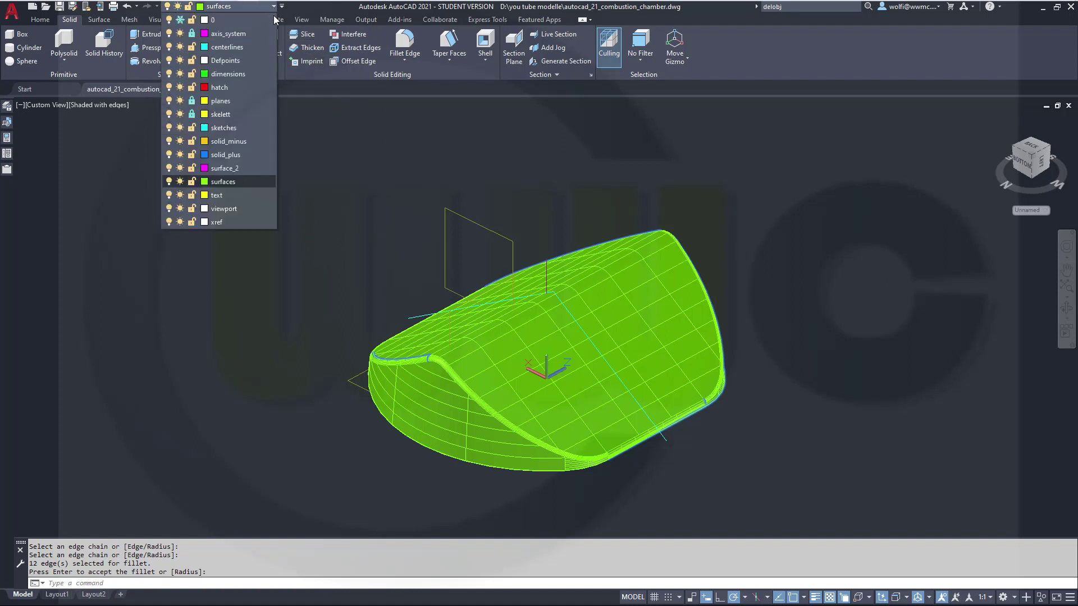
click(265, 167)
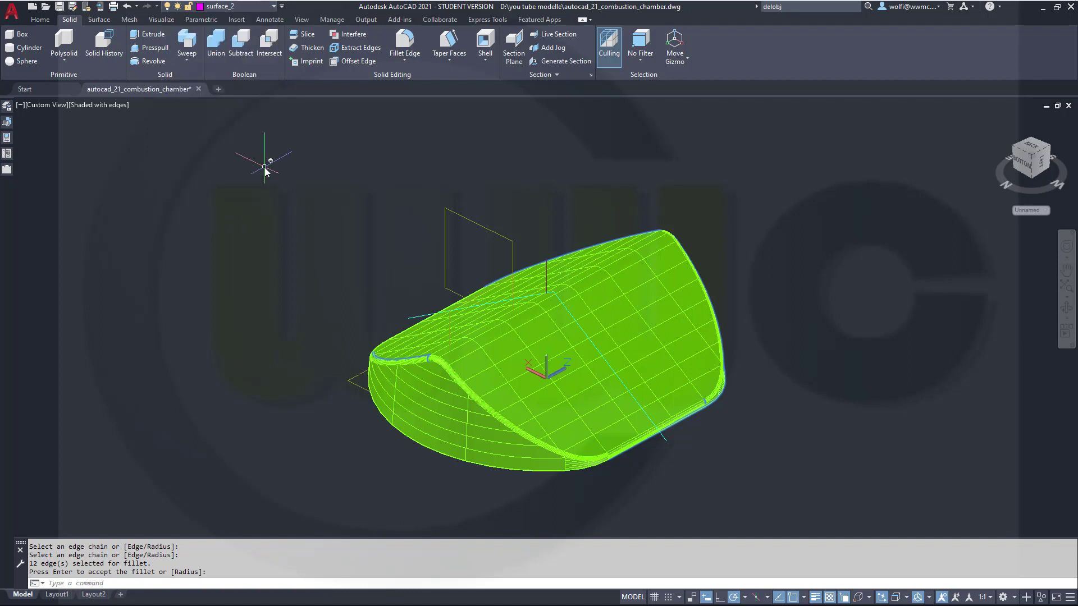
click(274, 7)
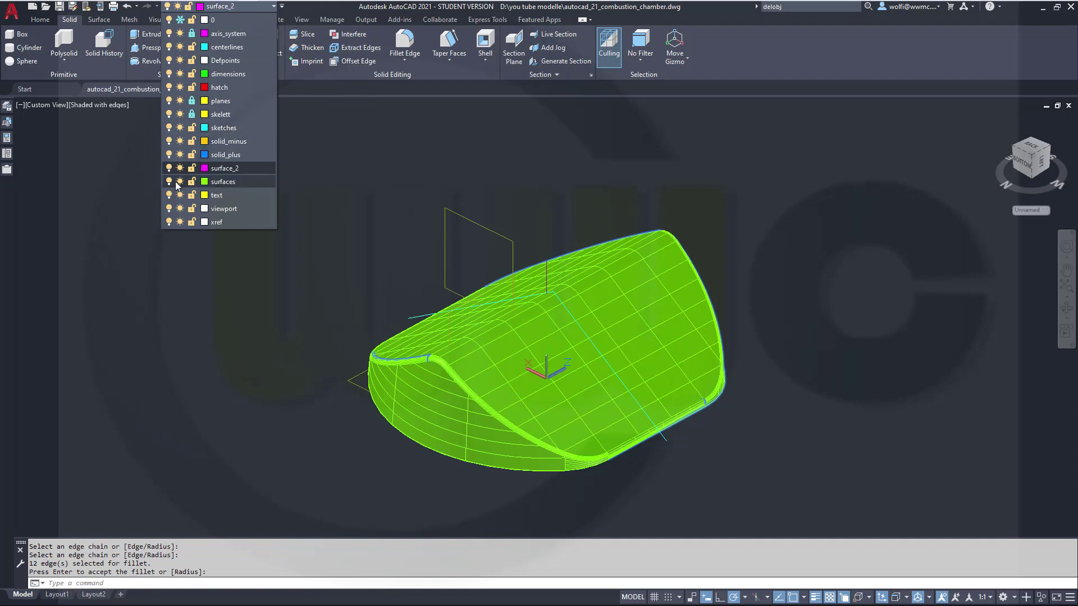
click(180, 181)
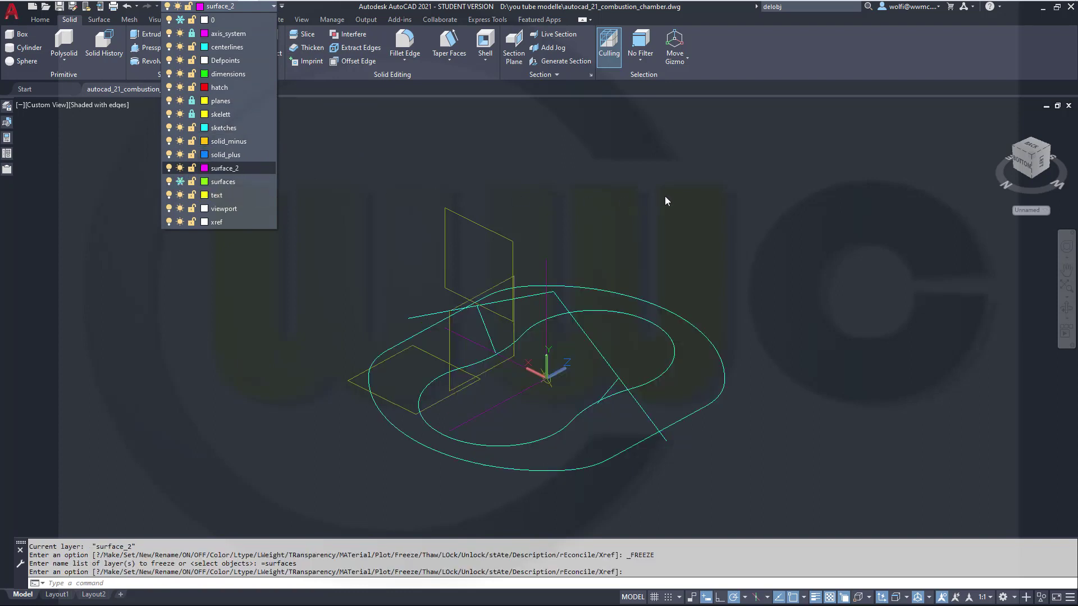
click(595, 163)
mouse_move(684, 342)
shift+middle_down()
mouse_move(703, 320)
mouse_move(713, 355)
mouse_move(696, 330)
shift+middle_up()
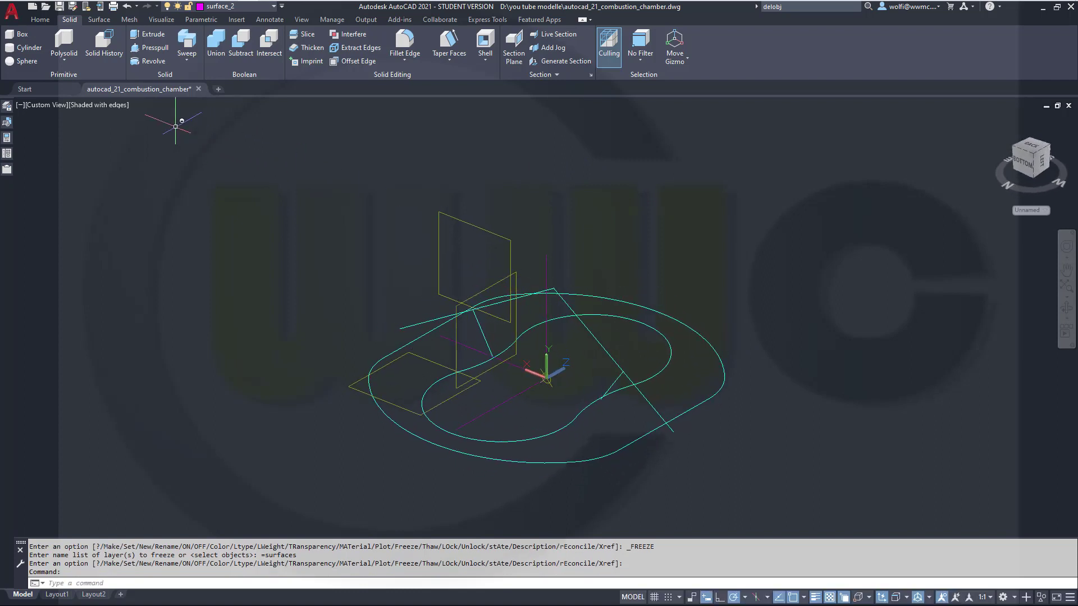
Extrude the cyan roof profile line 80 units into a surface
click(101, 21)
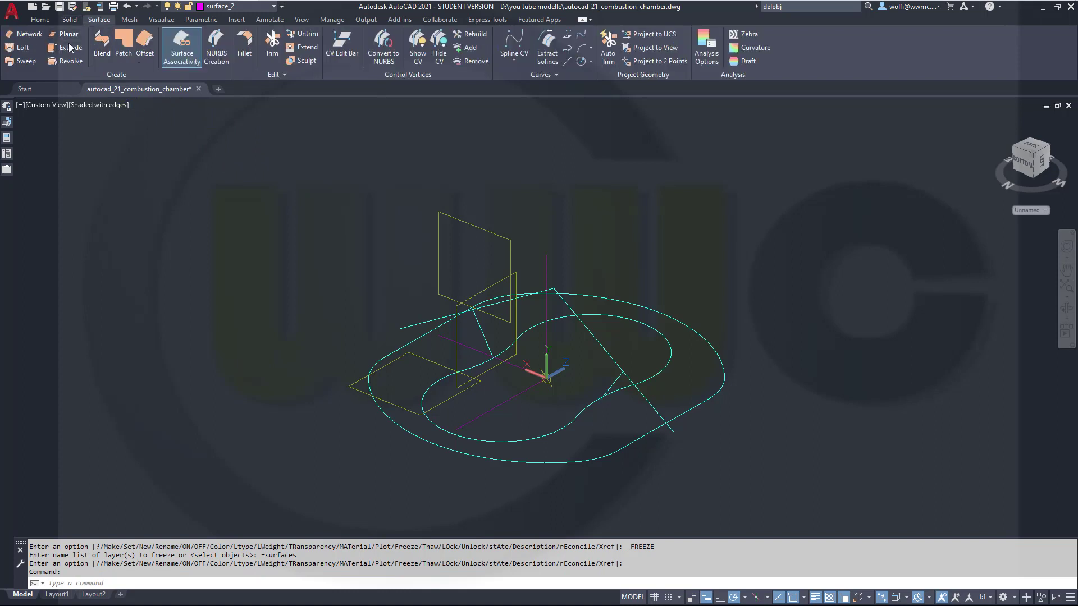
click(608, 342)
right_click(714, 252)
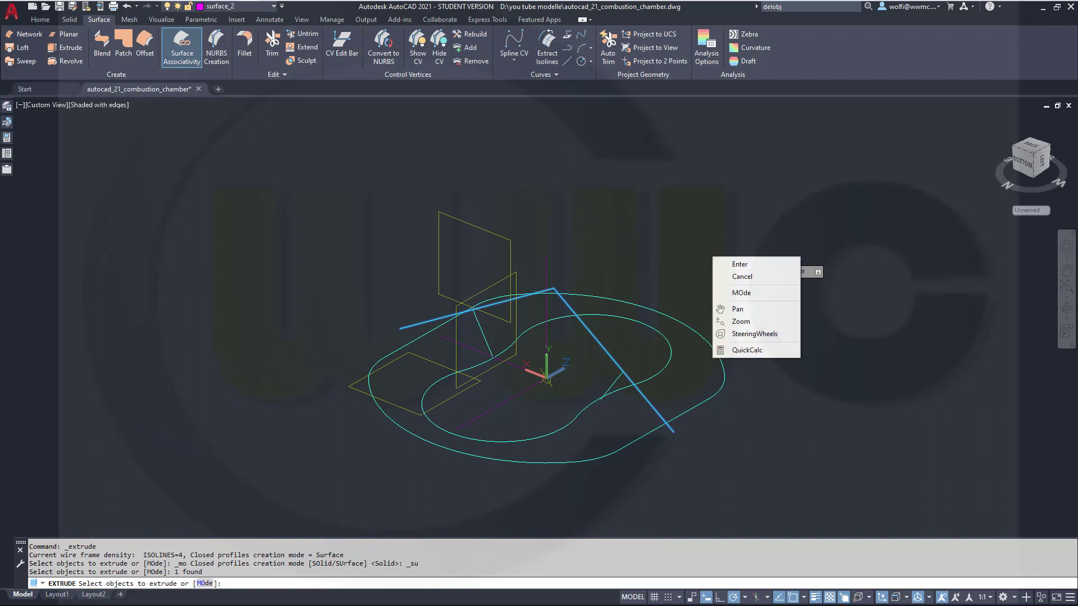
click(721, 265)
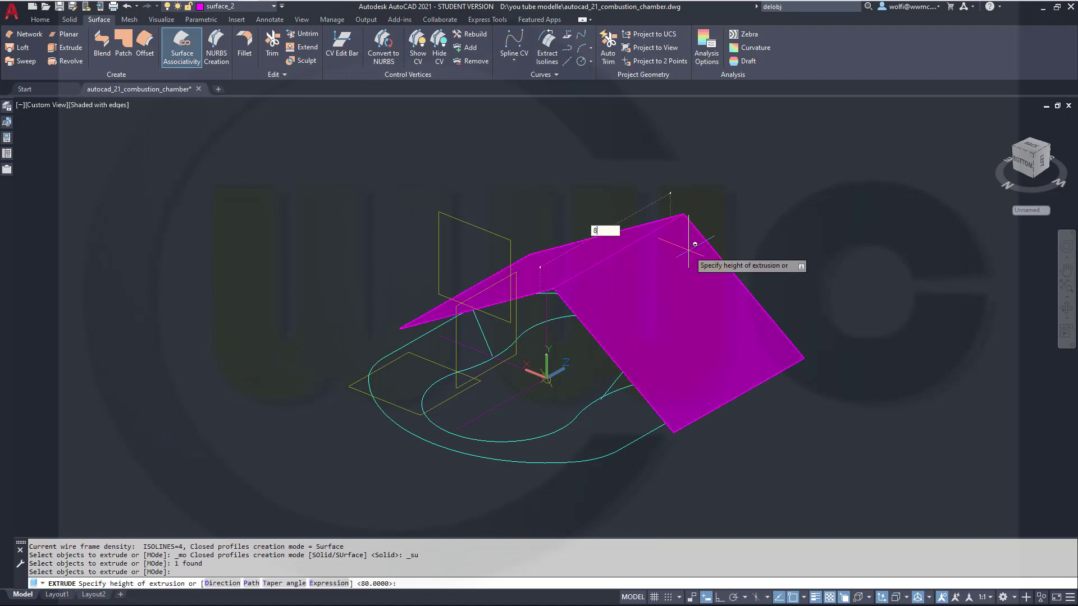
text(80)
key(Return)
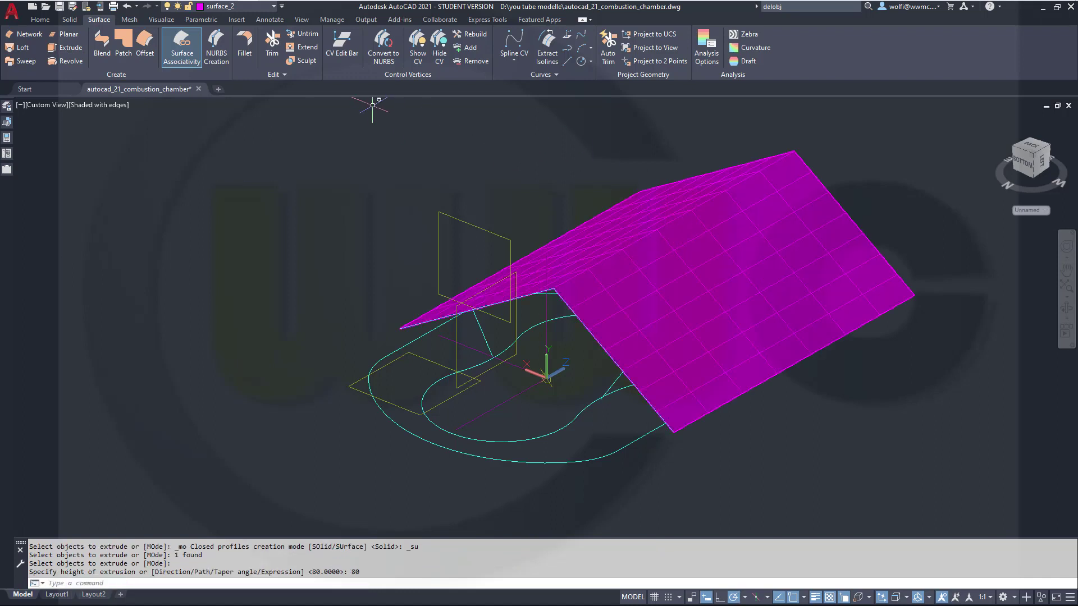
Move the new magenta roof surface 40 units, accepting loss of associativity
click(635, 239)
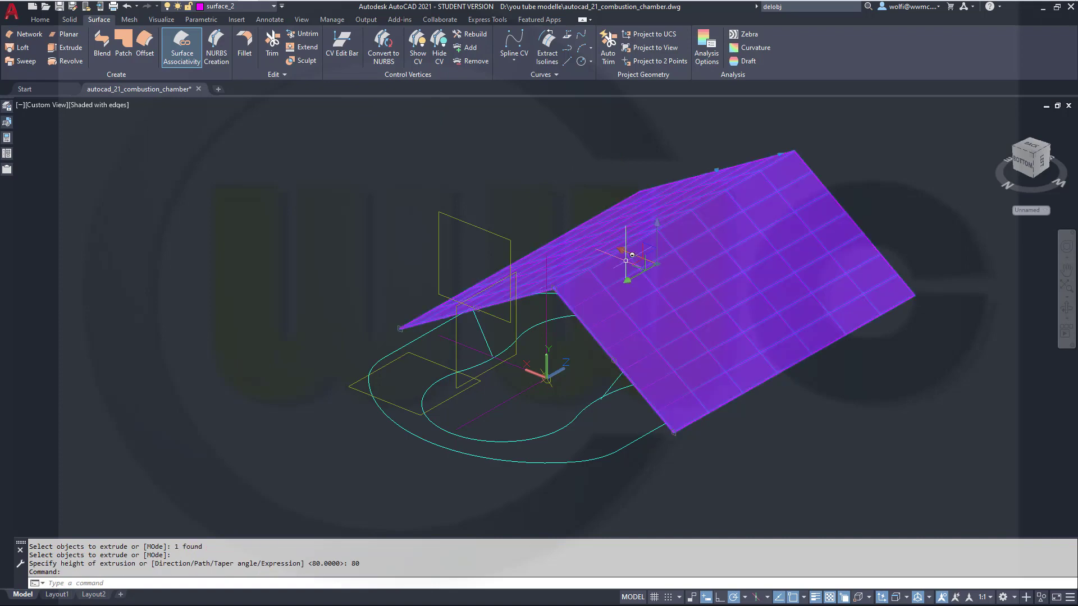
click(628, 281)
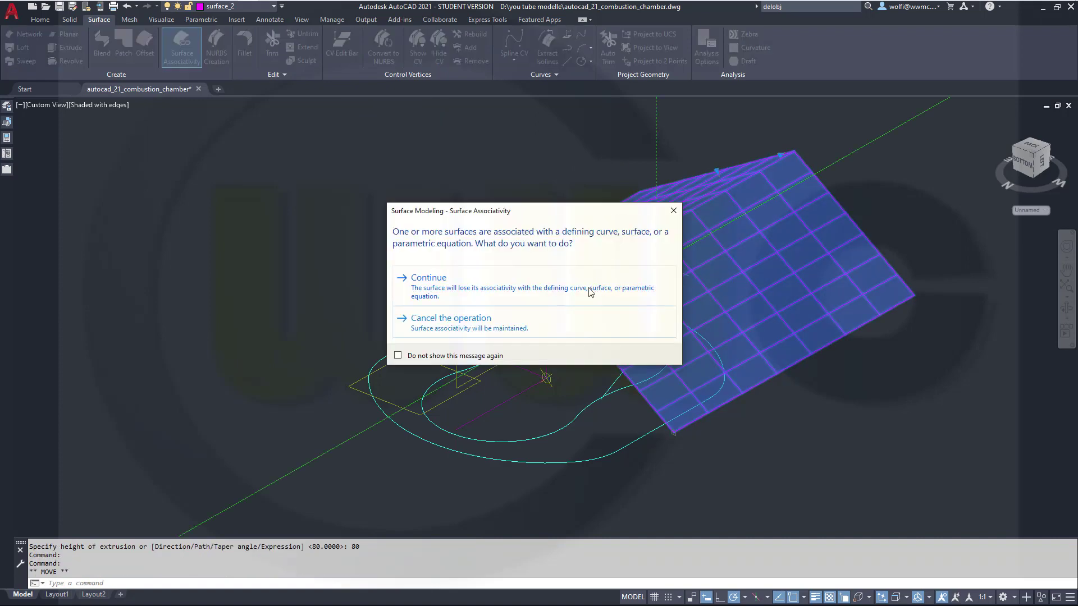
click(590, 292)
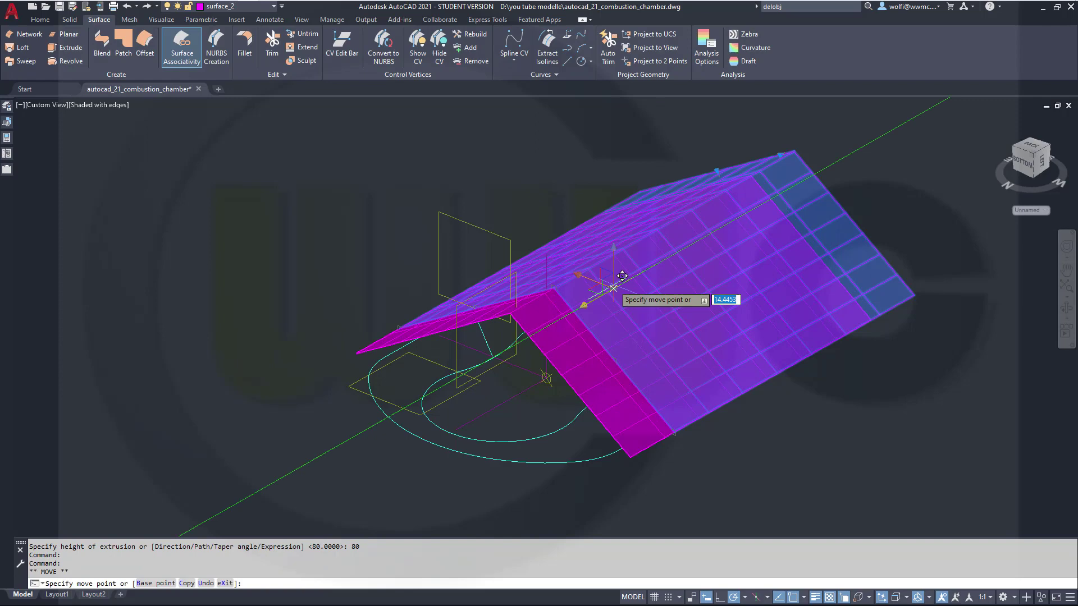
text(40)
key(Return)
key(Escape)
key(Escape)
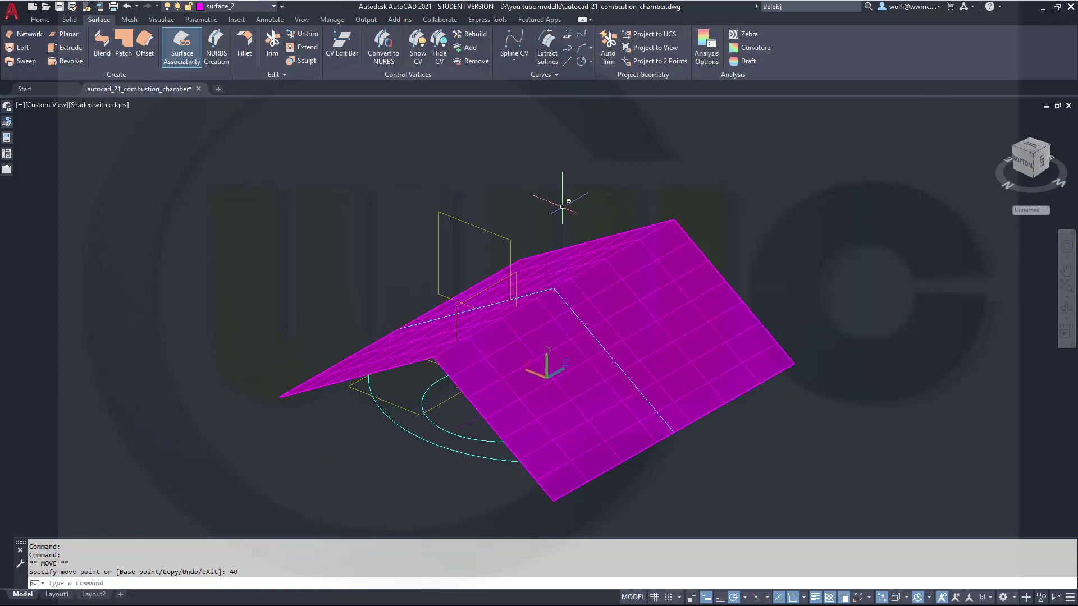
shift+middle_drag(805, 443, 876, 393)
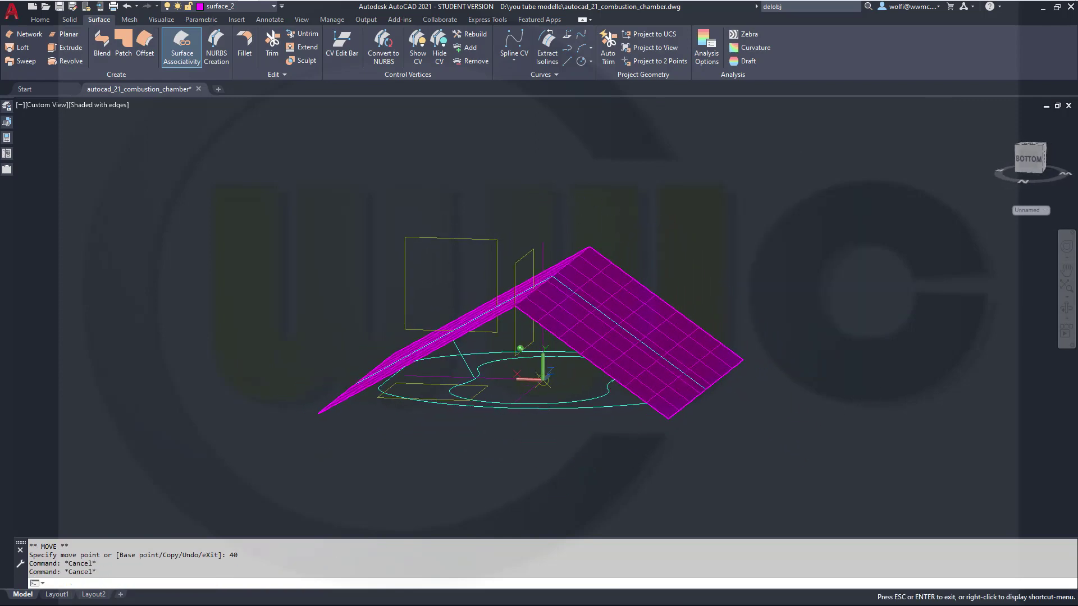
Extrude the outer cyan outline as a 10-high wall surface with a -5° taper
click(66, 47)
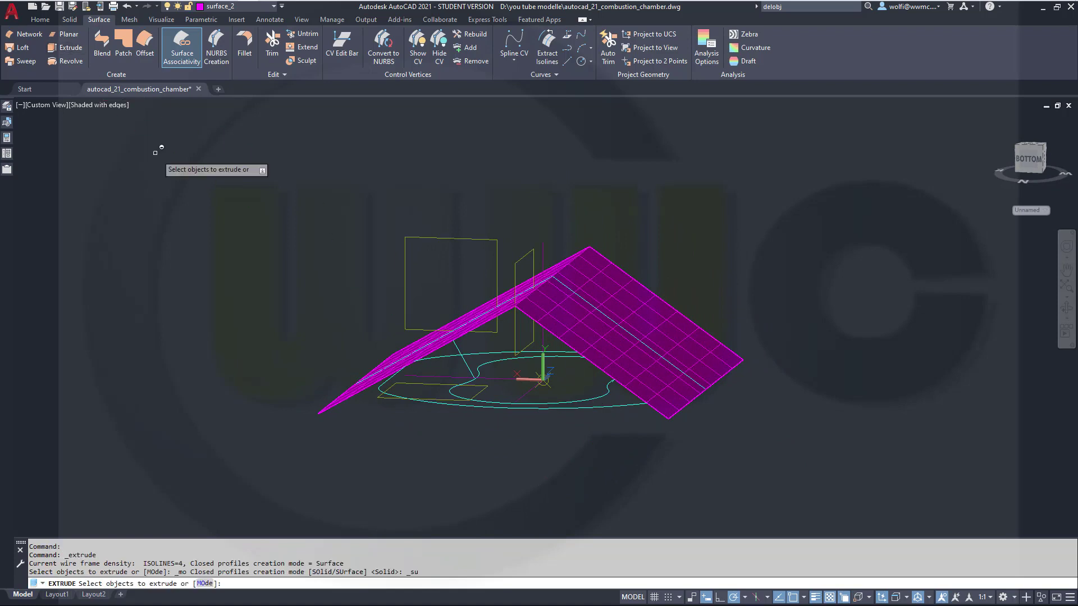
click(621, 405)
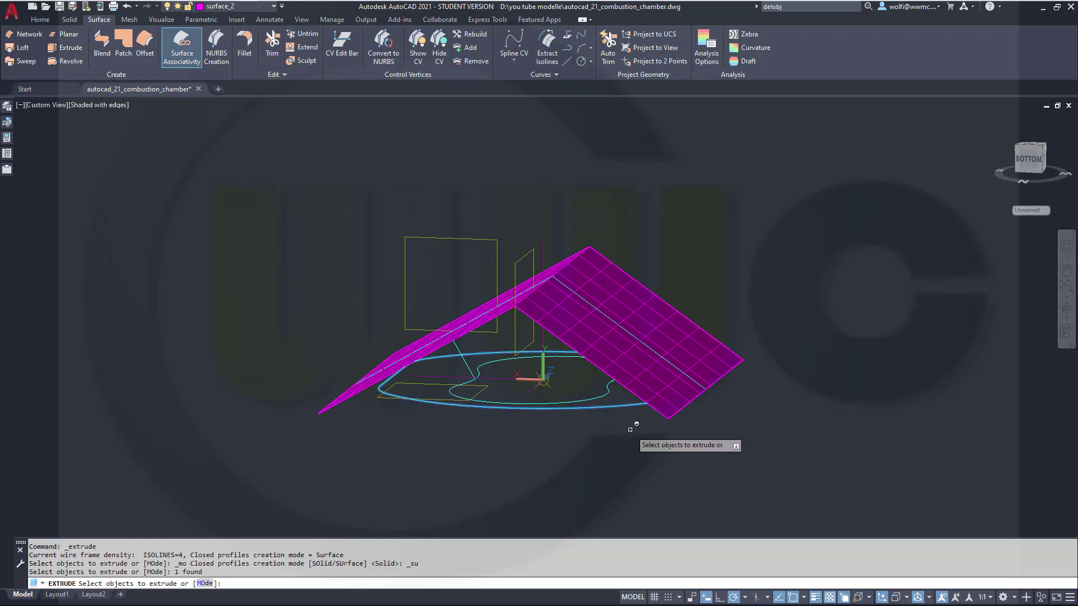
right_click(630, 429)
click(643, 438)
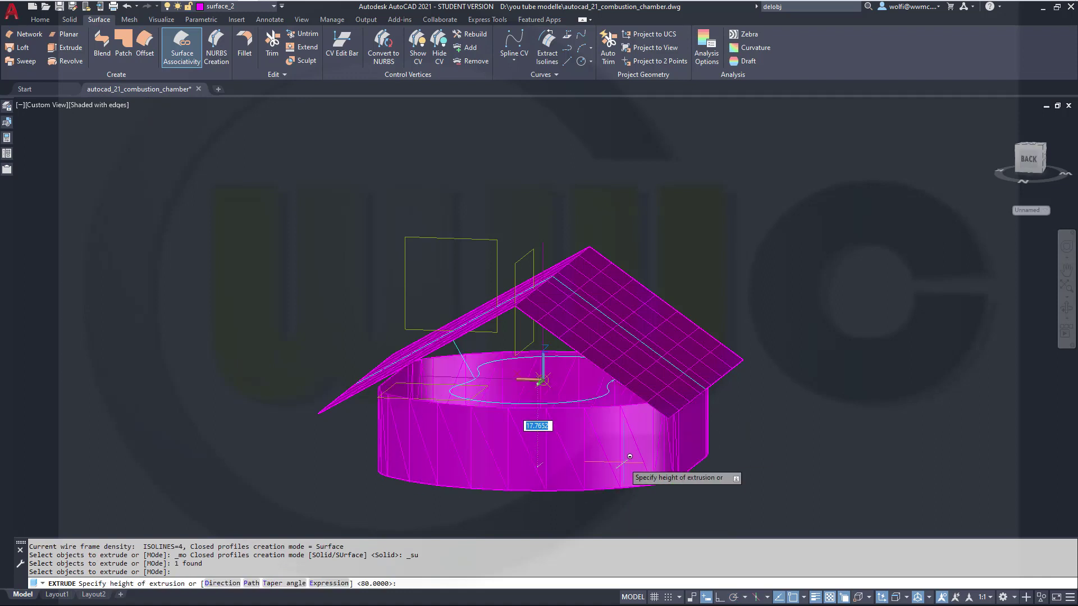
right_click(630, 457)
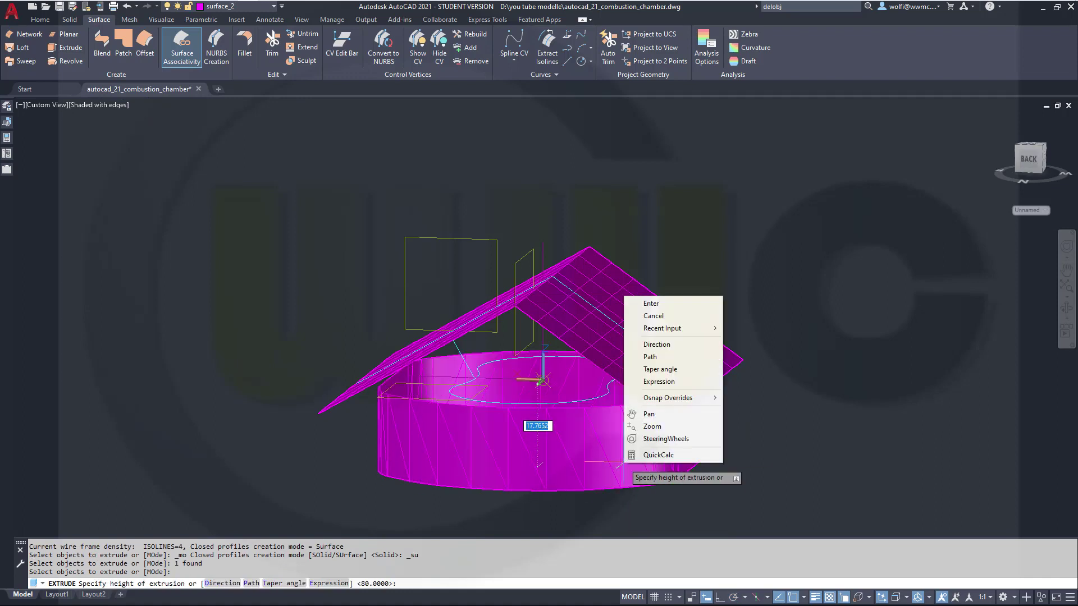
click(661, 370)
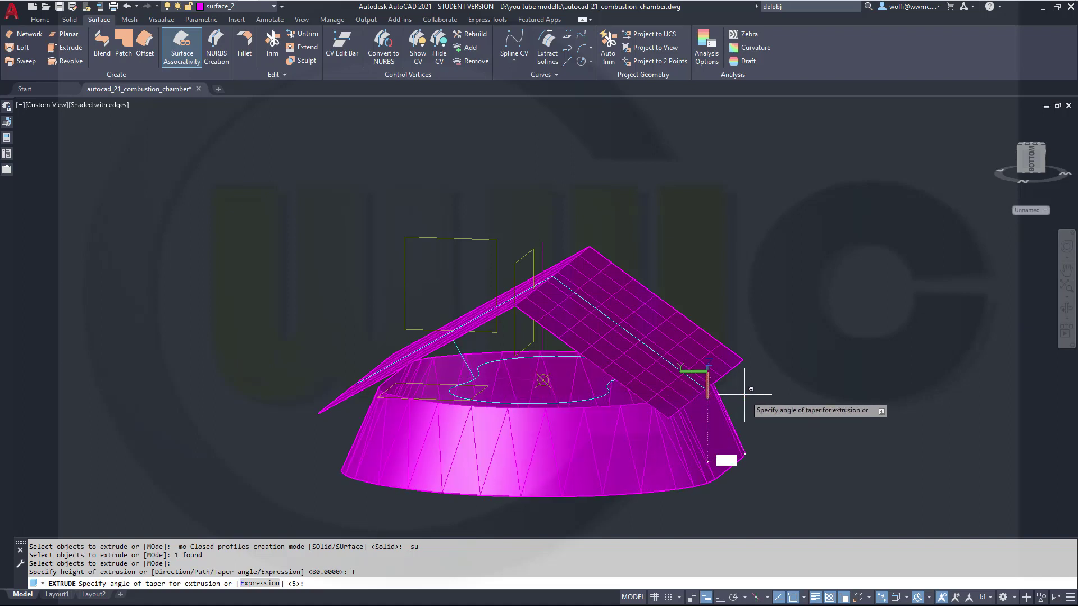
key(Return)
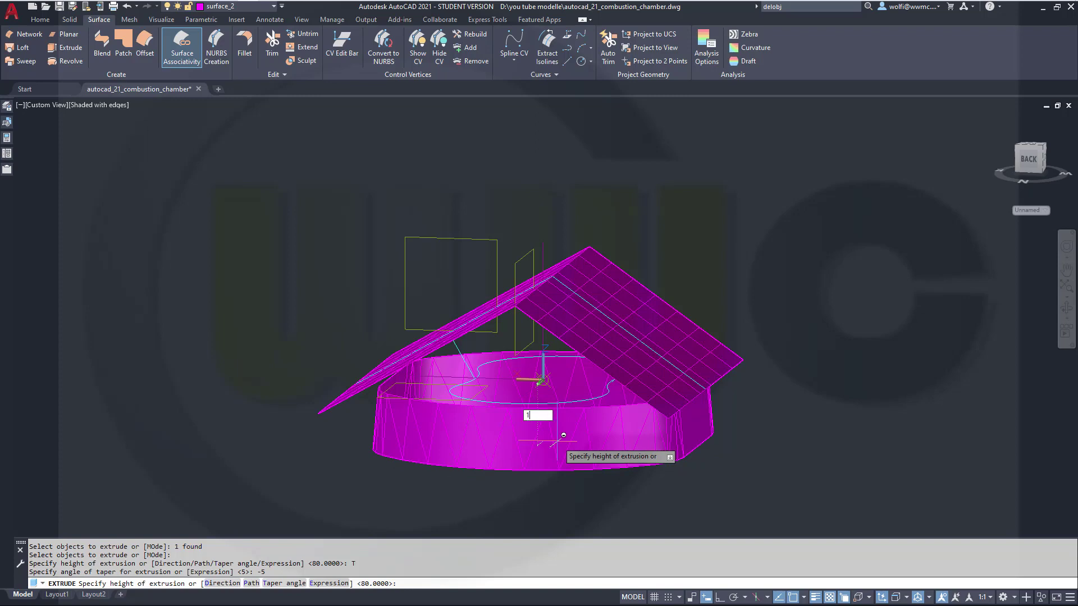
key(Return)
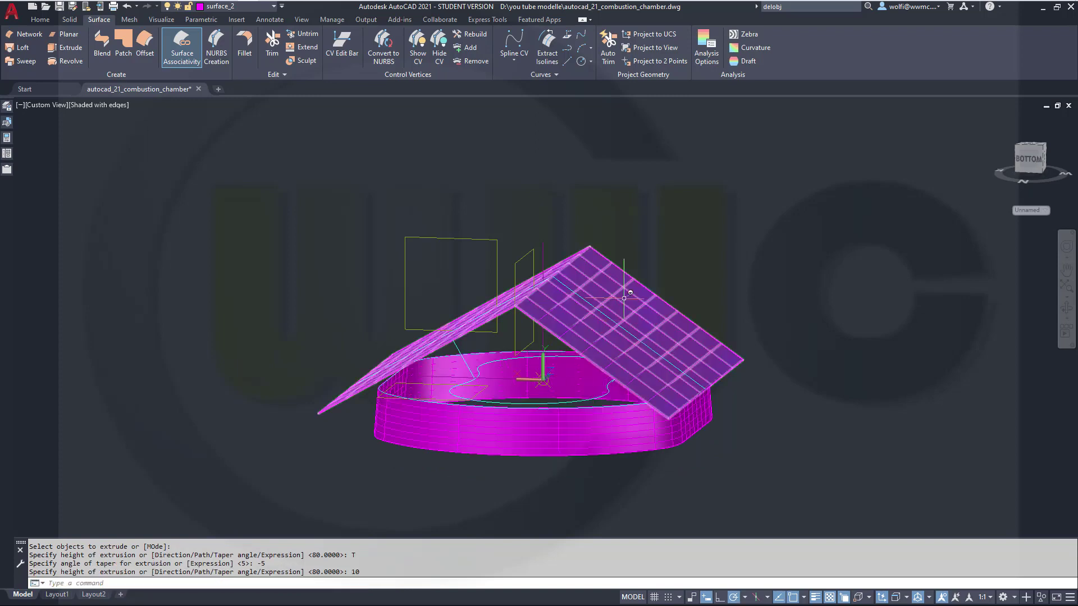
shift+middle_drag(634, 351, 533, 300)
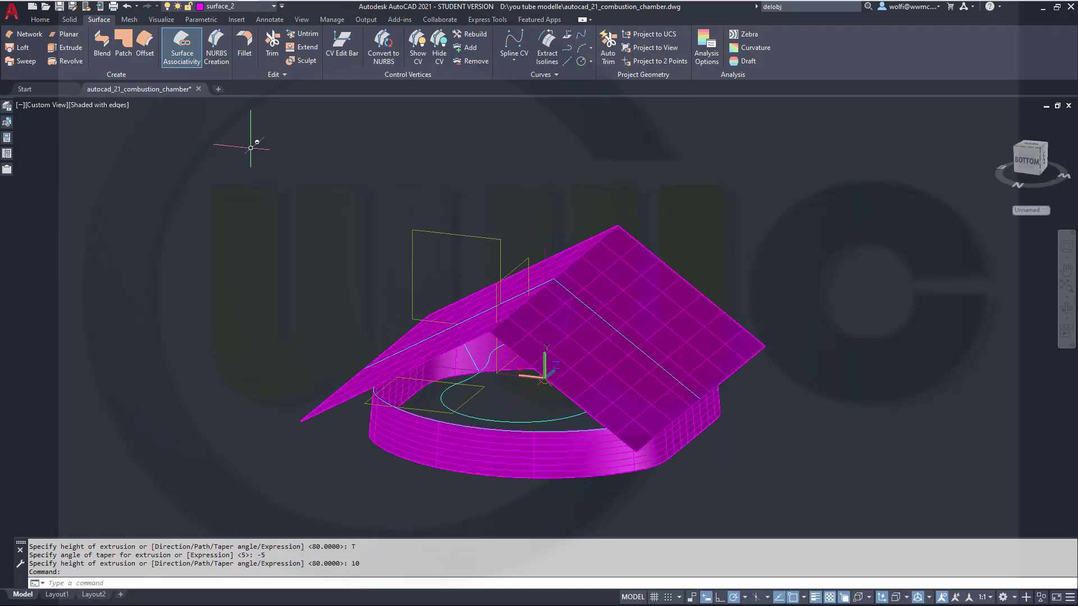
Abandon the extrusion and surface trim attempts, leaving both surfaces untrimmed, and show the Solid tools
click(67, 47)
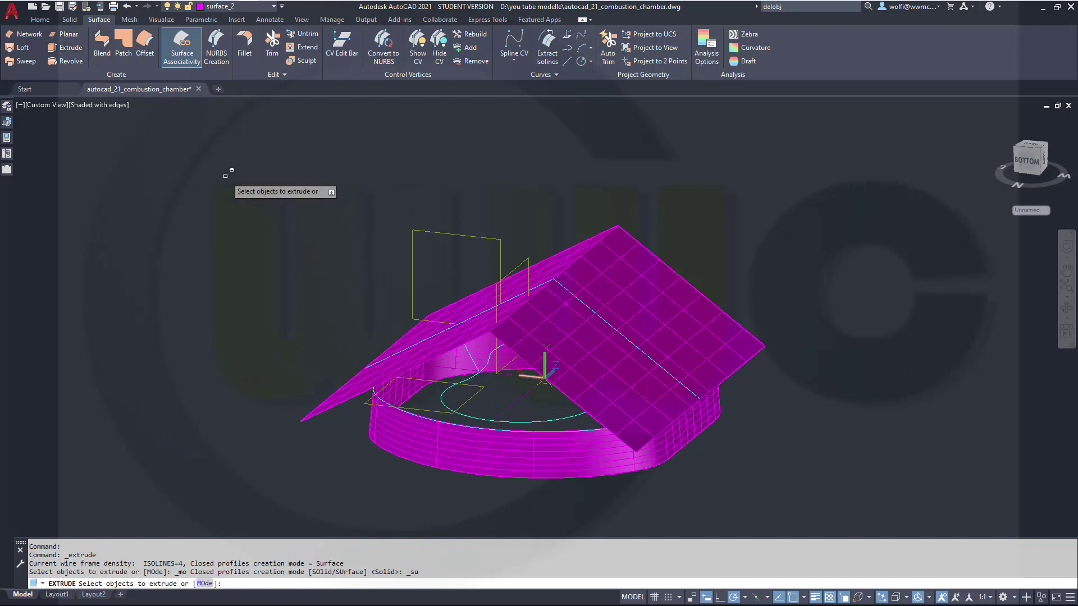
key(Escape)
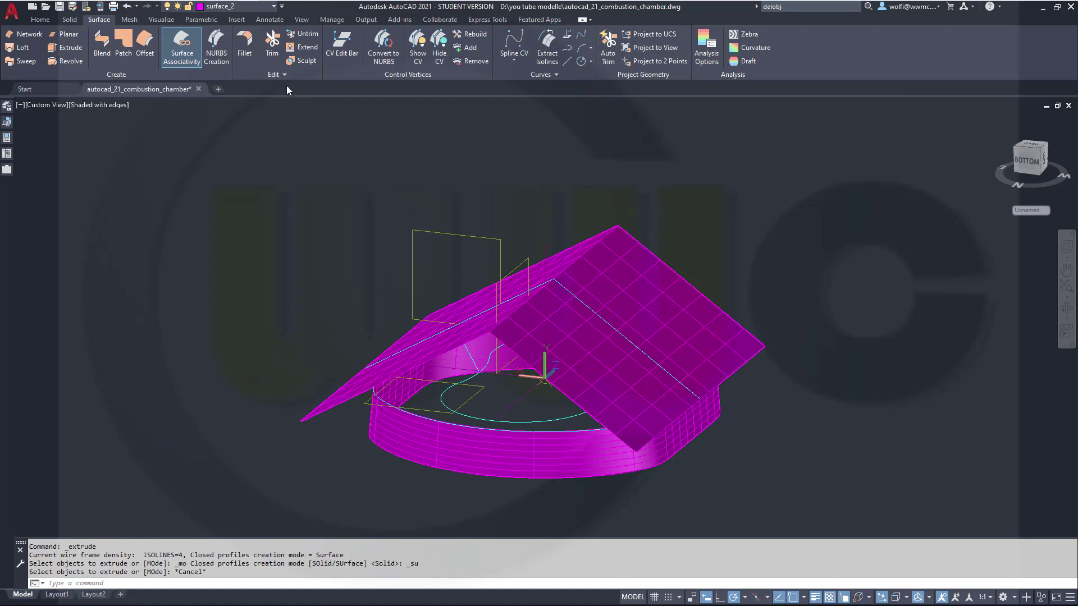
click(271, 42)
click(274, 43)
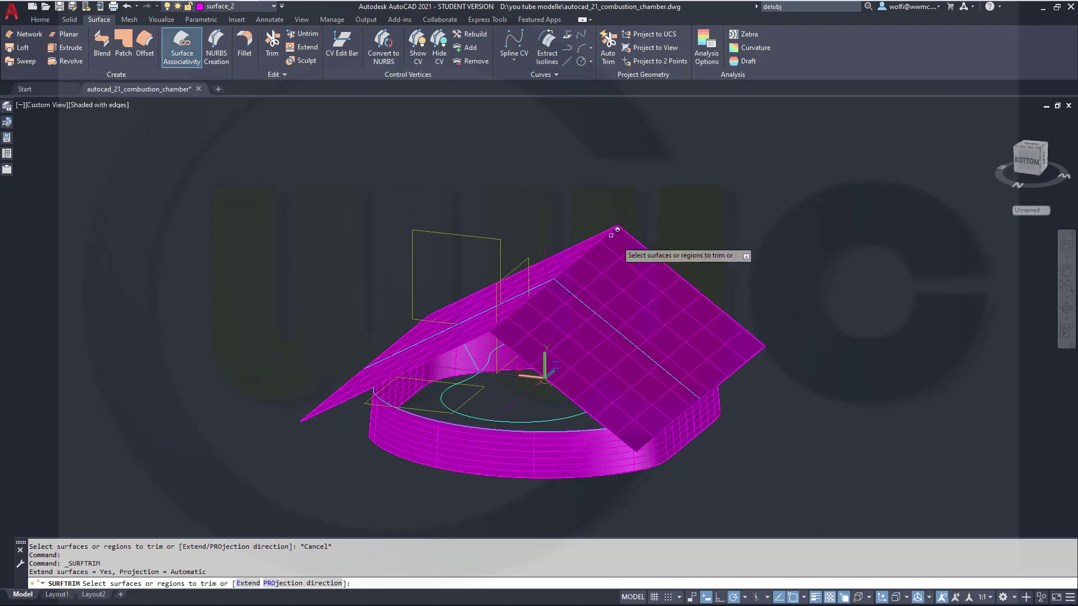
key(Escape)
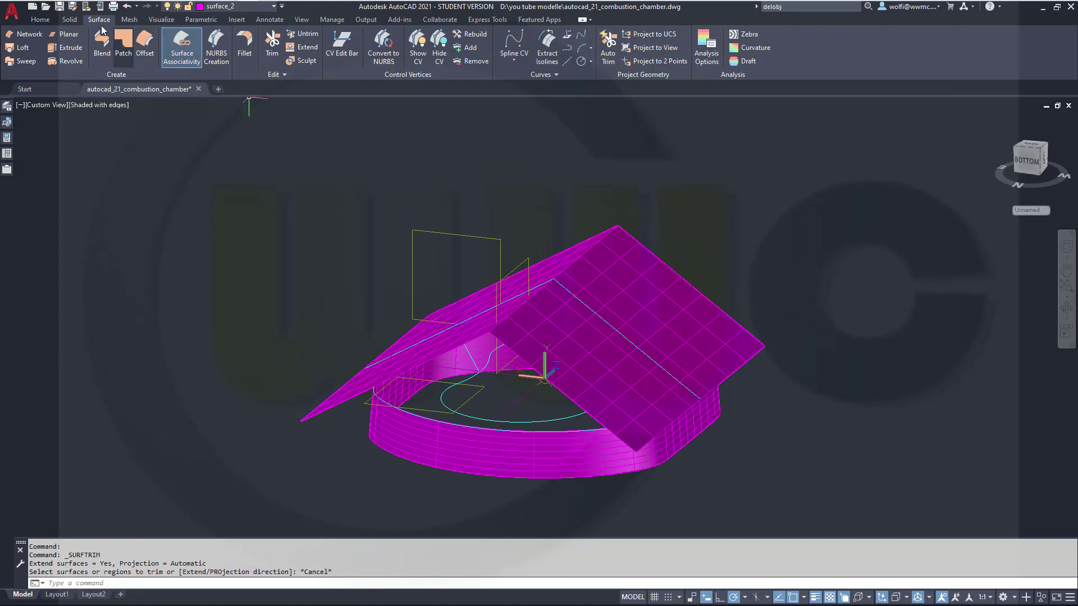
click(69, 19)
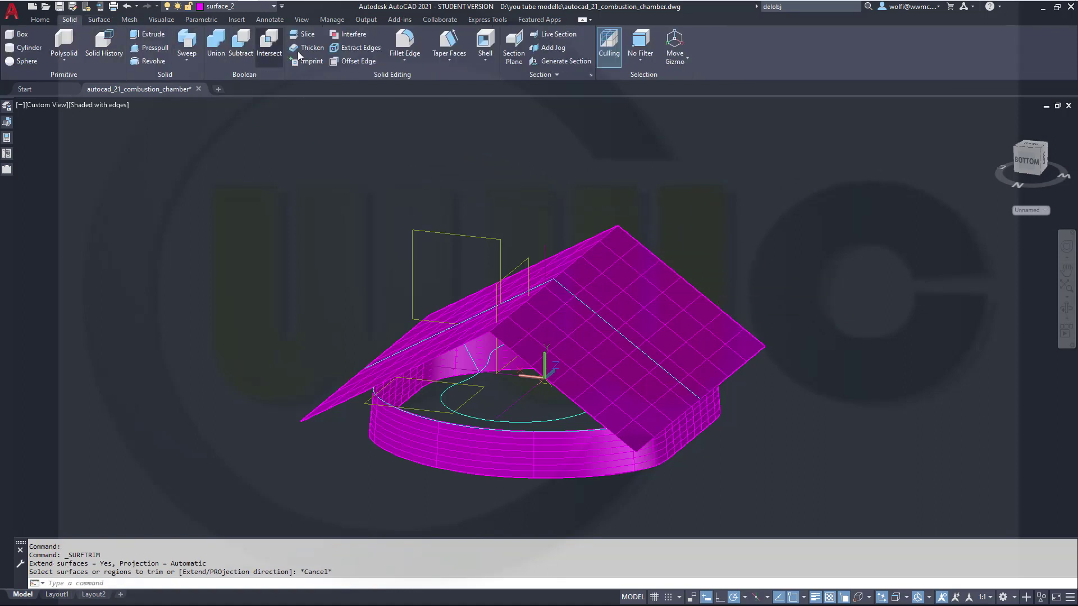
Fillet the magenta roof's ridge edge with a radius of 5
click(402, 45)
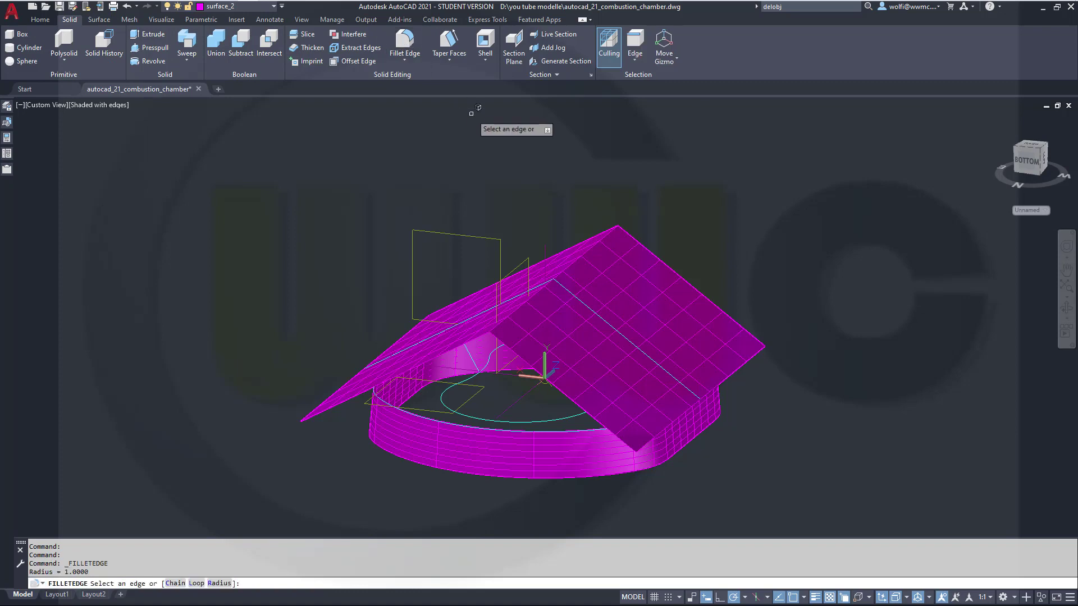
right_click(523, 131)
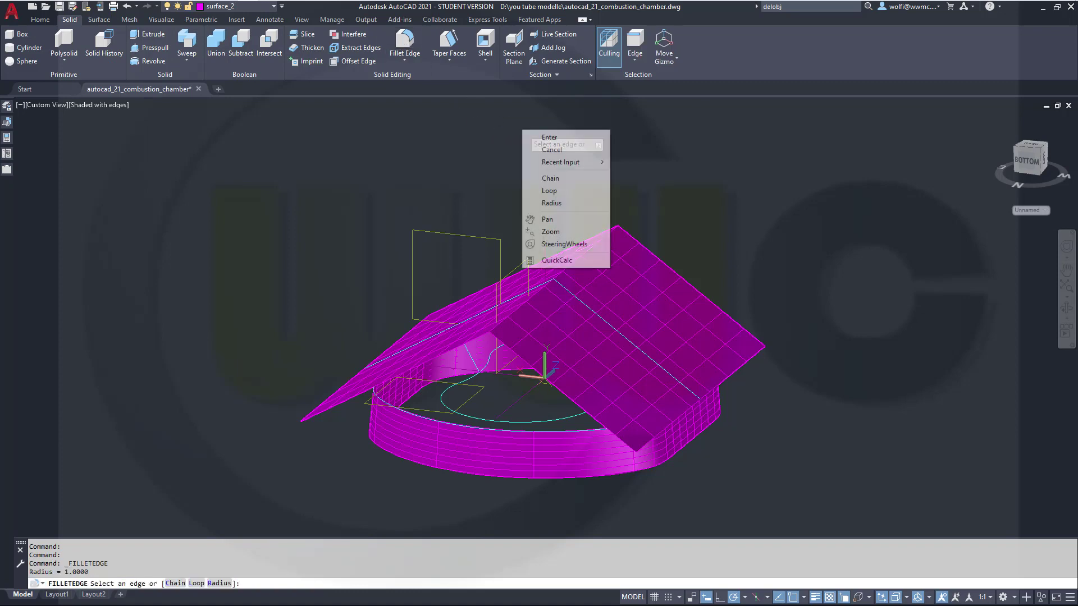
click(551, 203)
text(5)
key(Return)
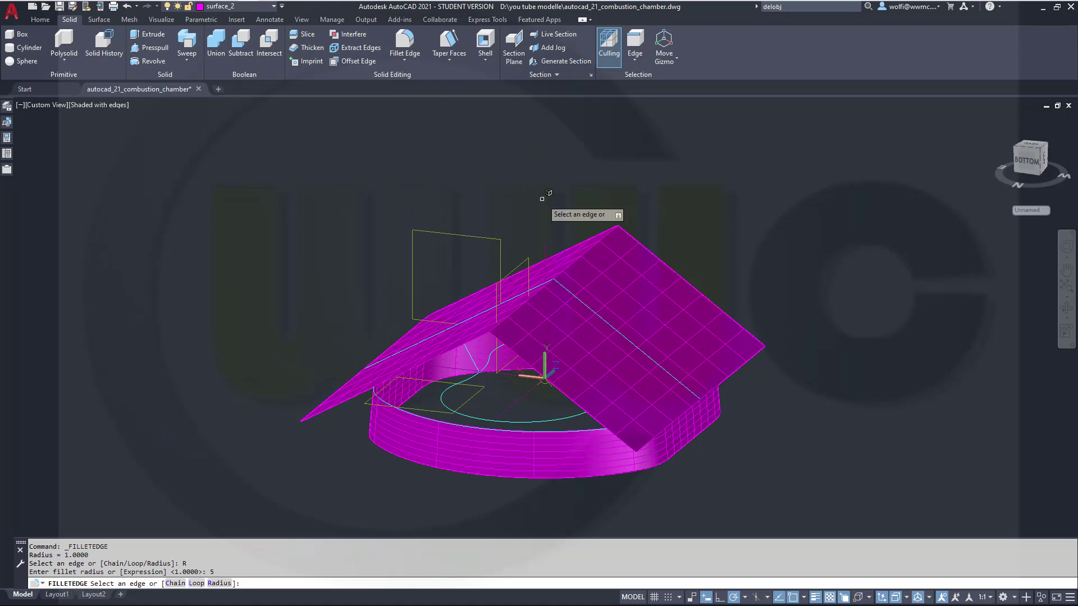
click(588, 248)
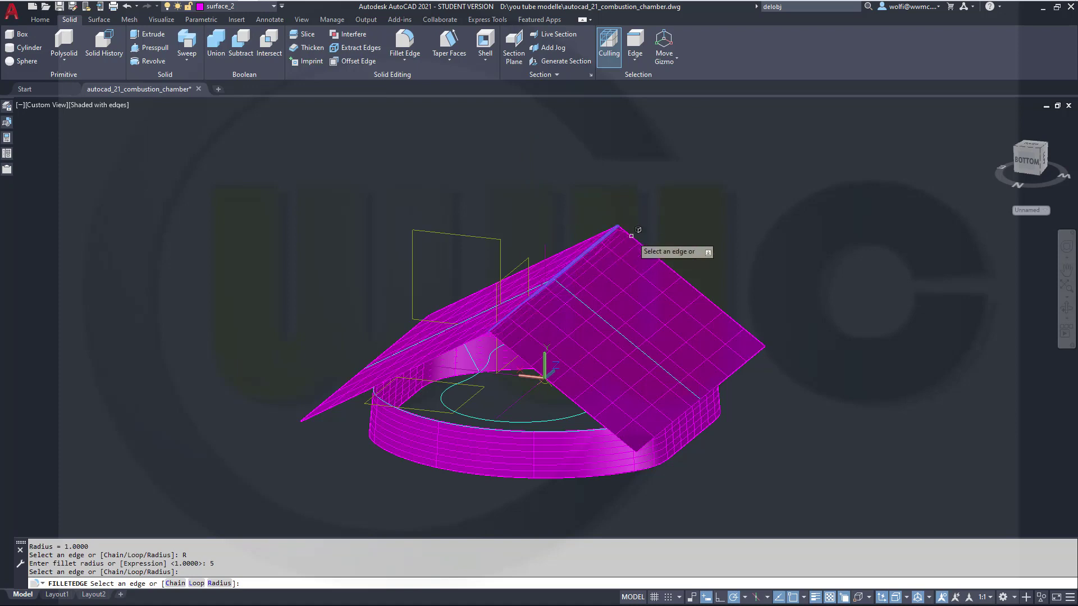
key(Return)
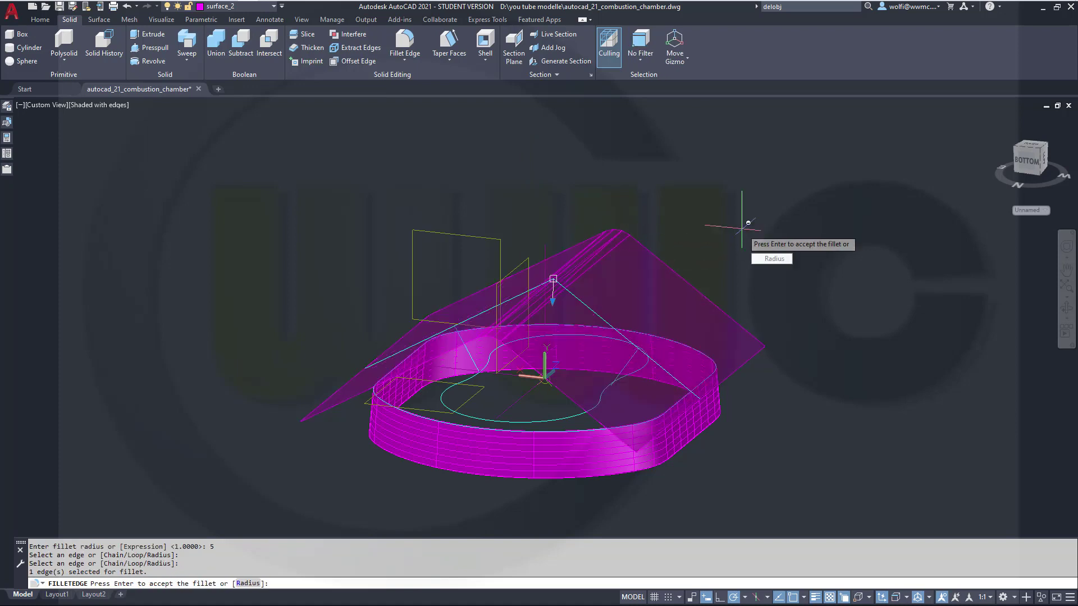
key(Return)
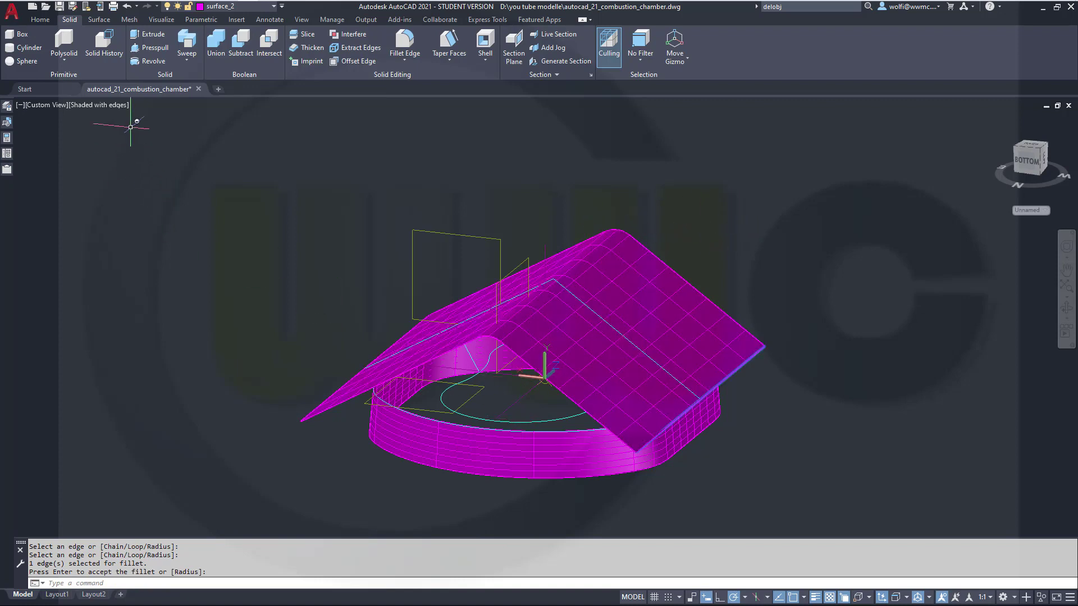
Trim the roof with the cyan base curve, removing the roof area outside it
click(100, 19)
click(272, 45)
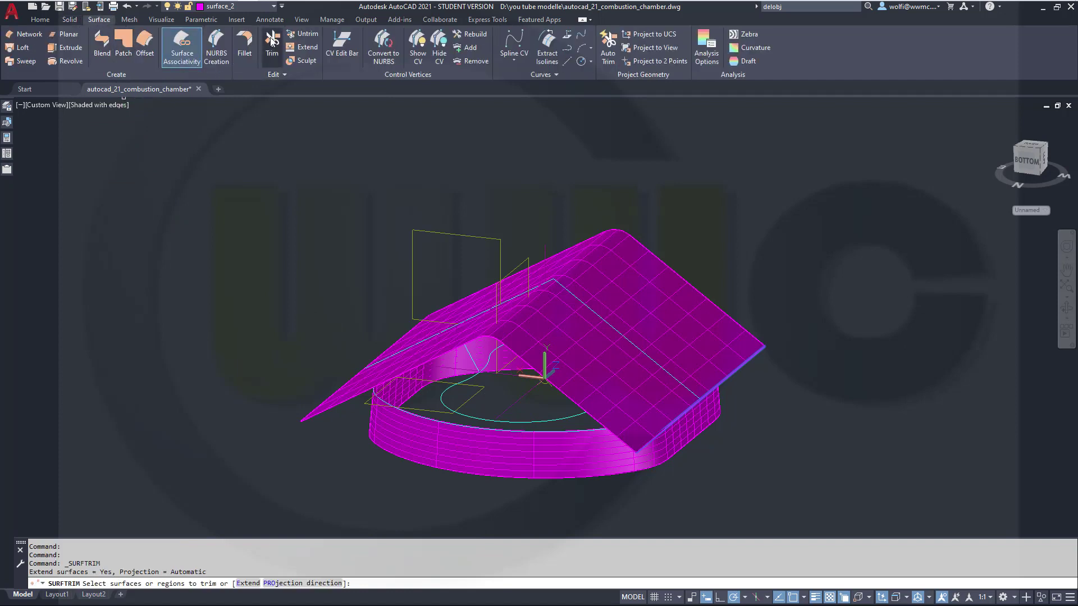
click(666, 310)
right_click(747, 236)
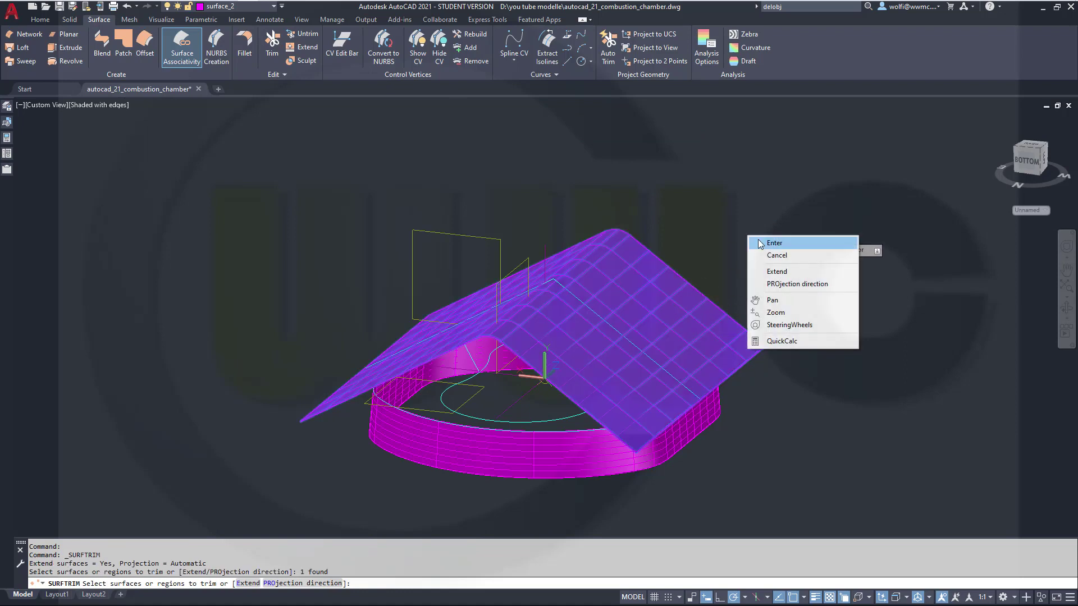
click(755, 241)
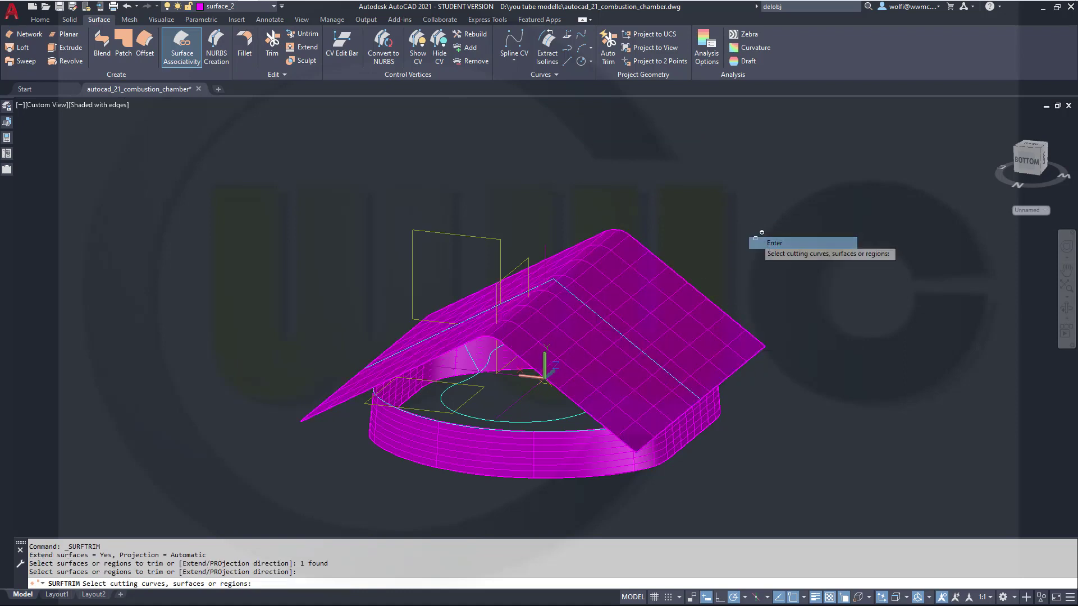
click(551, 417)
key(Return)
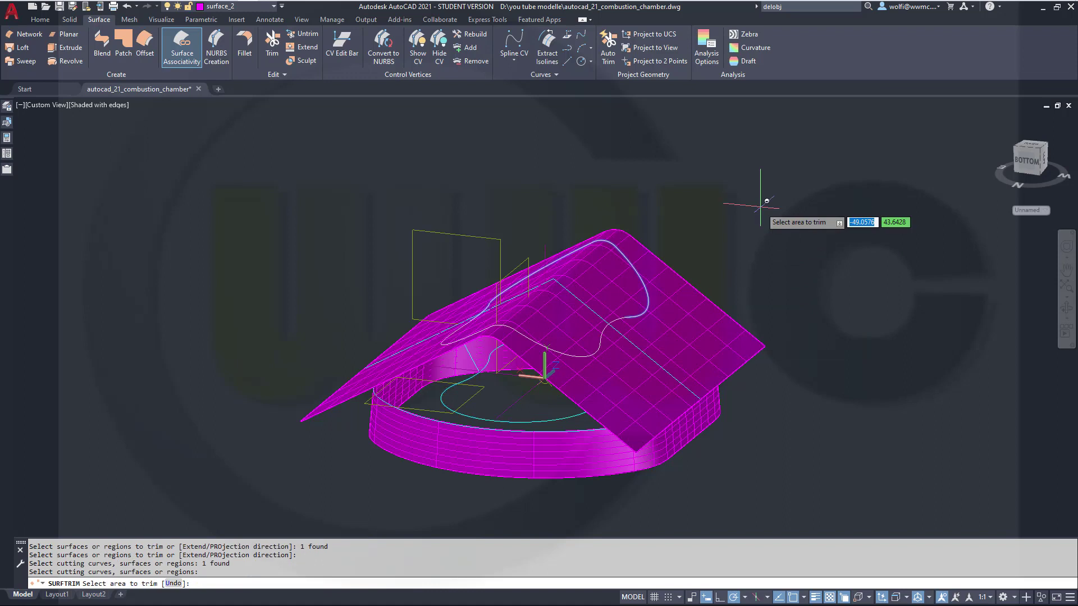
click(705, 322)
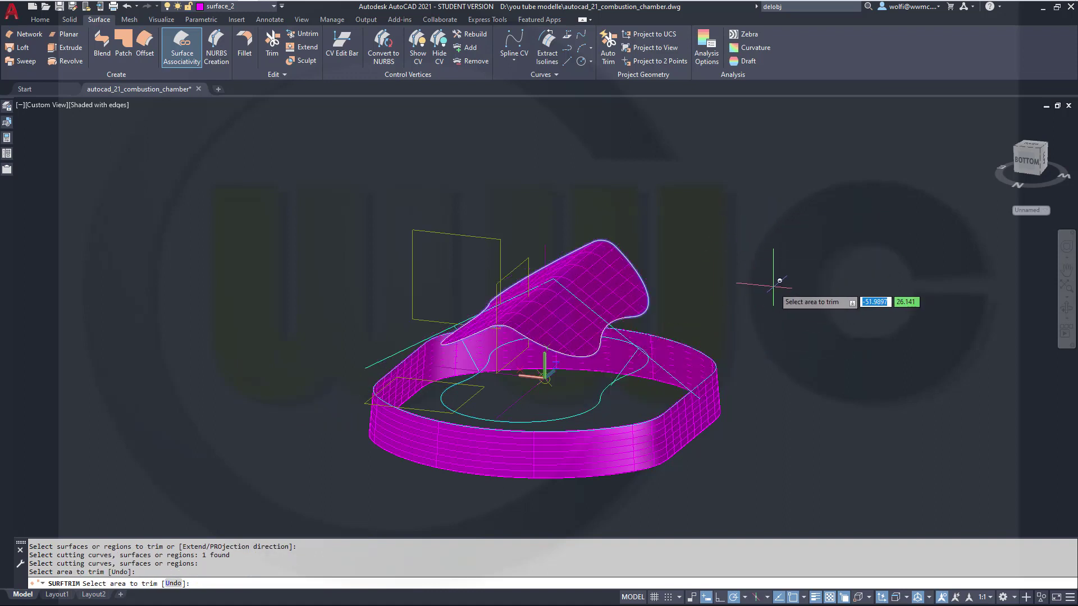
key(Return)
shift+middle_drag(710, 300, 648, 350)
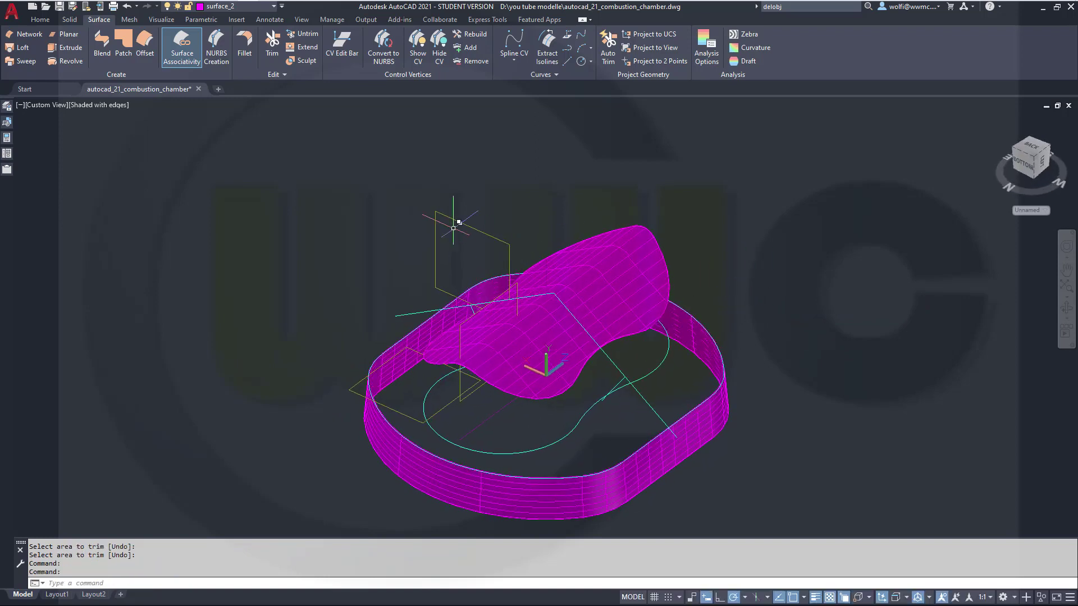
Freeze the sketches layer to hide the cyan construction curves
click(274, 7)
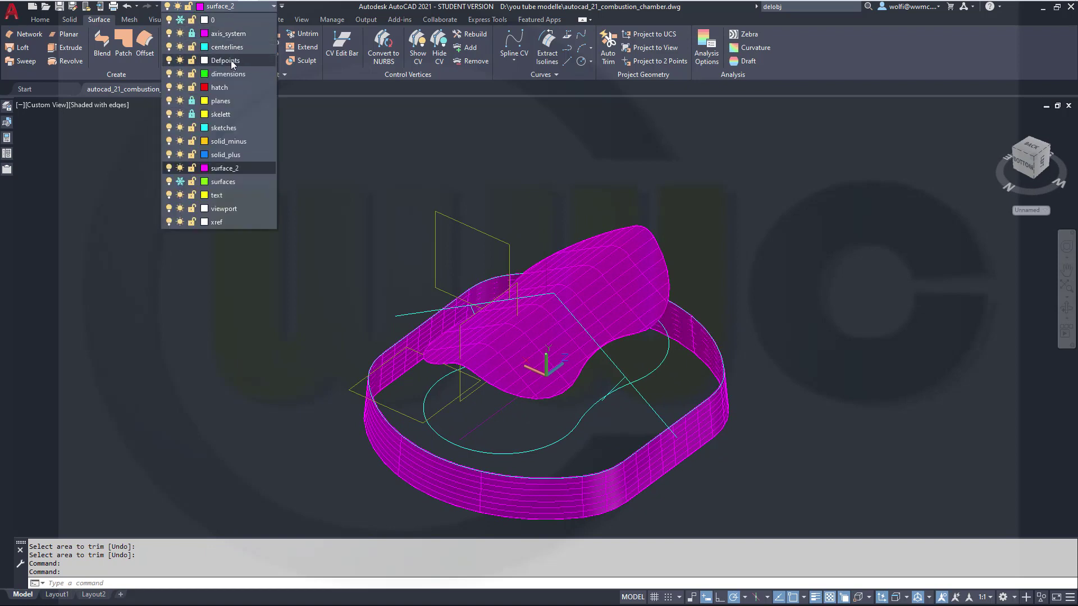
click(181, 129)
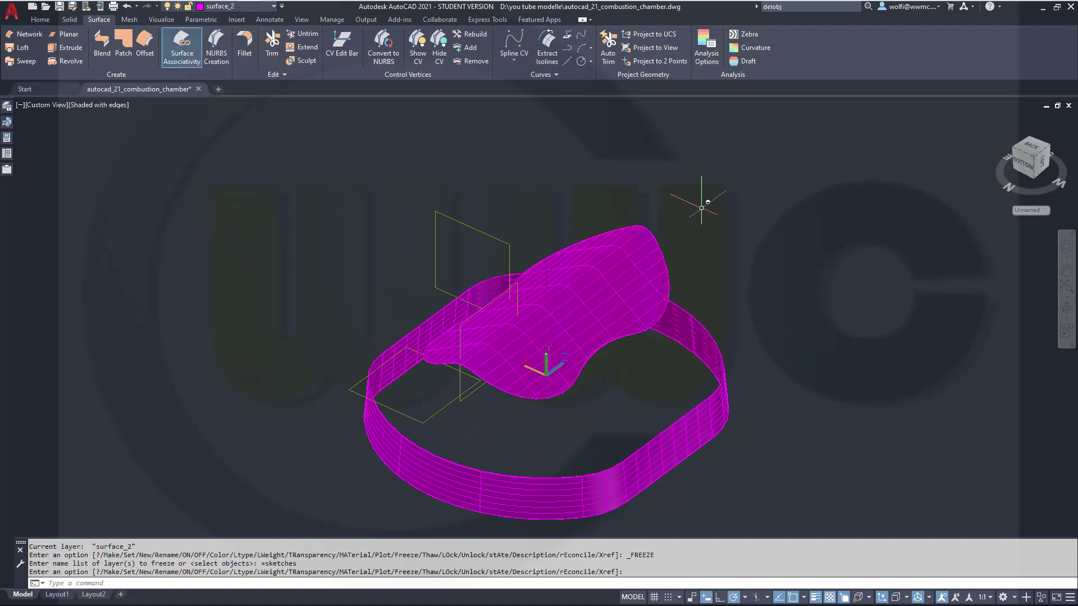
shift+middle_drag(706, 263, 706, 257)
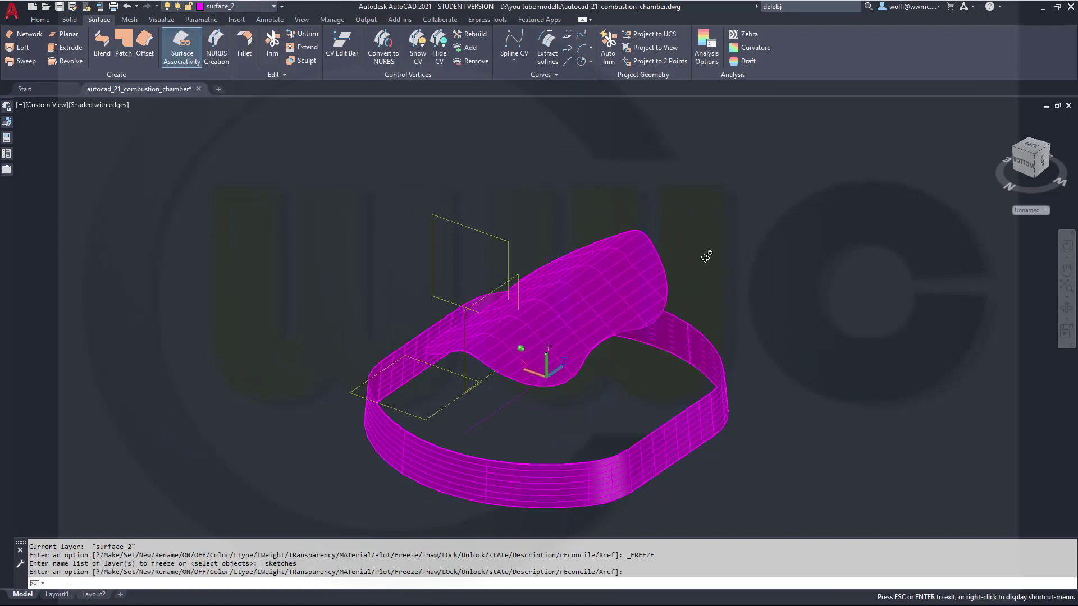
Start a blend surface and chain-select the trimmed roof's boundary as the first edges
click(106, 48)
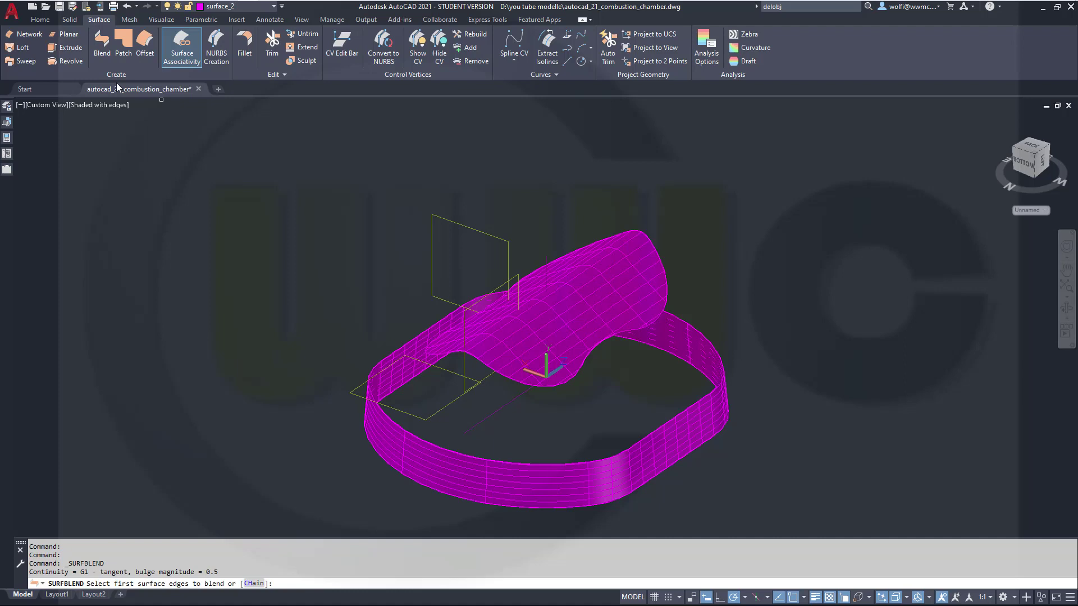
right_click(221, 209)
click(252, 249)
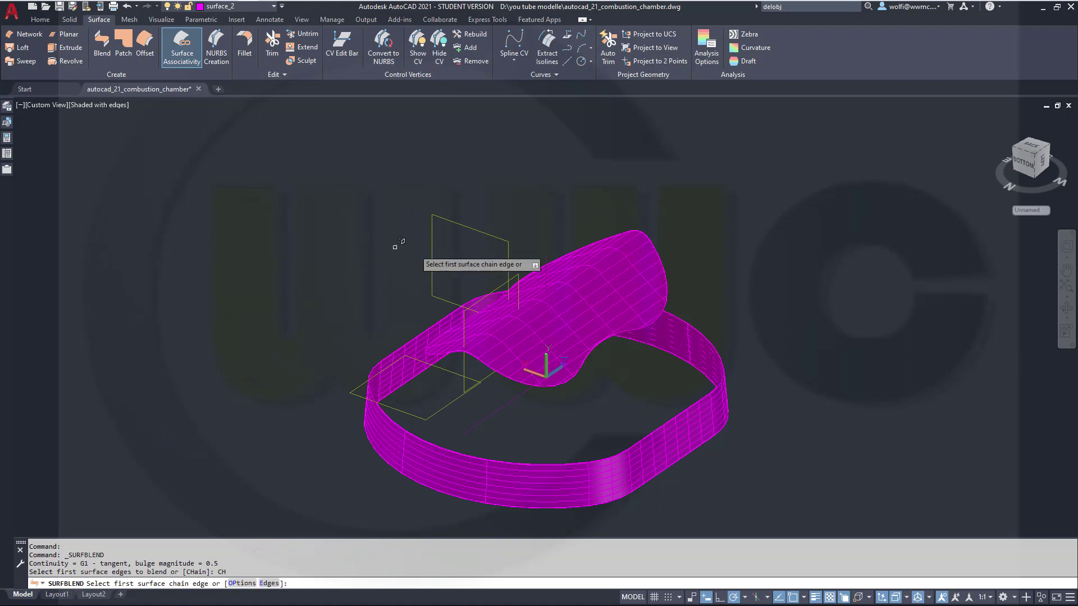
click(596, 360)
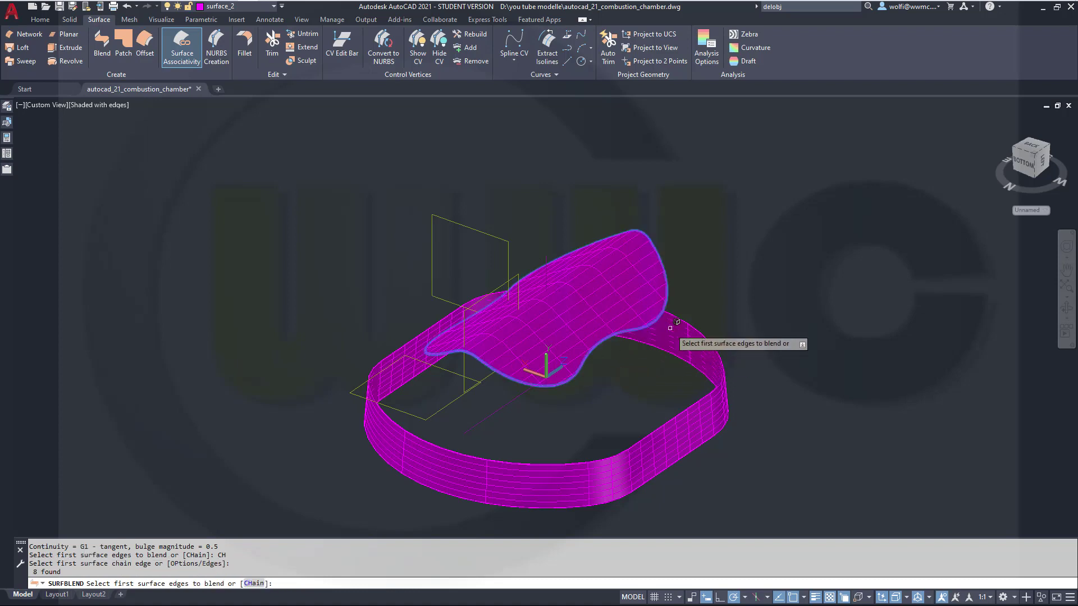
right_click(738, 314)
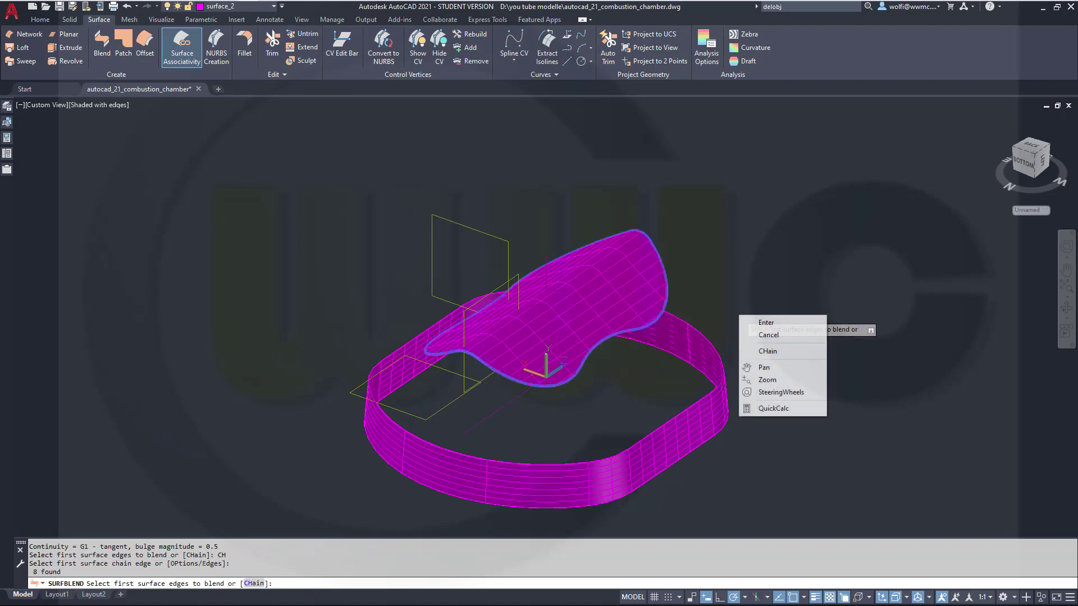
click(773, 323)
Chain-select the wall ring's top edge as the second edges to preview the blend
right_click(810, 339)
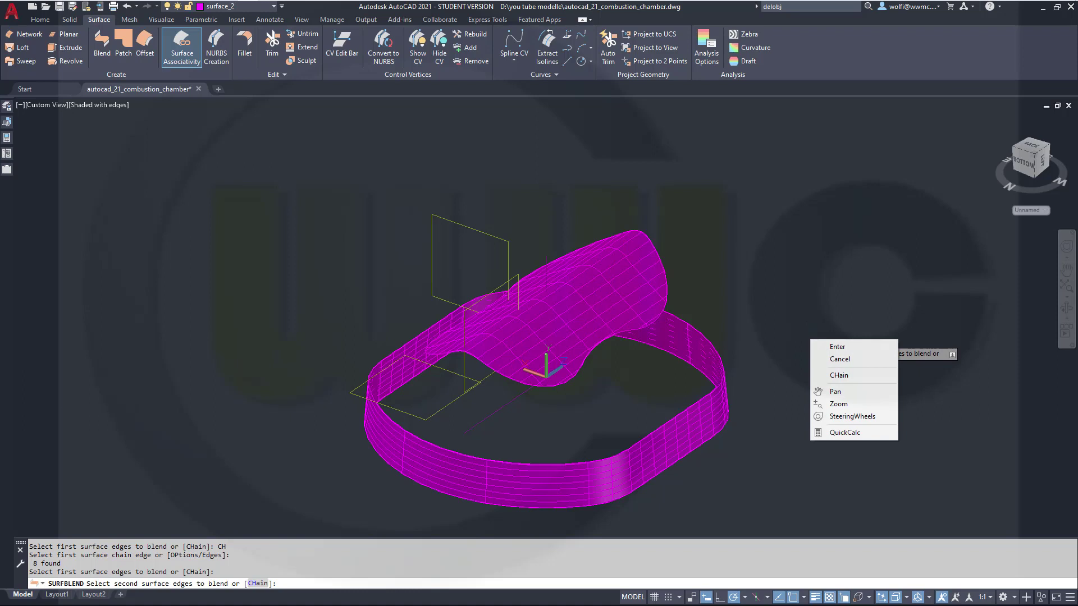
click(838, 374)
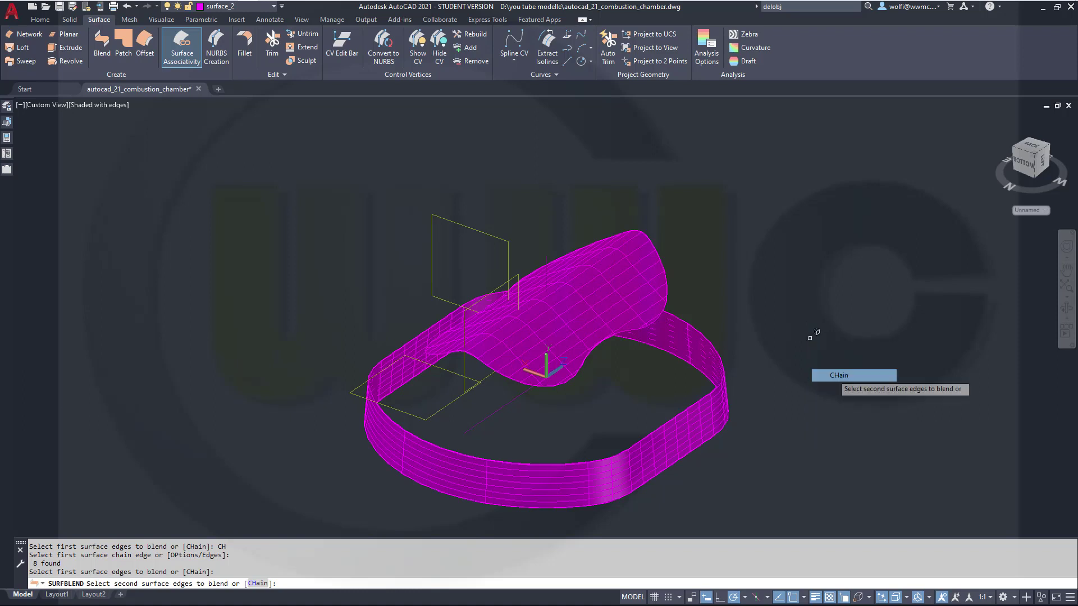
click(626, 447)
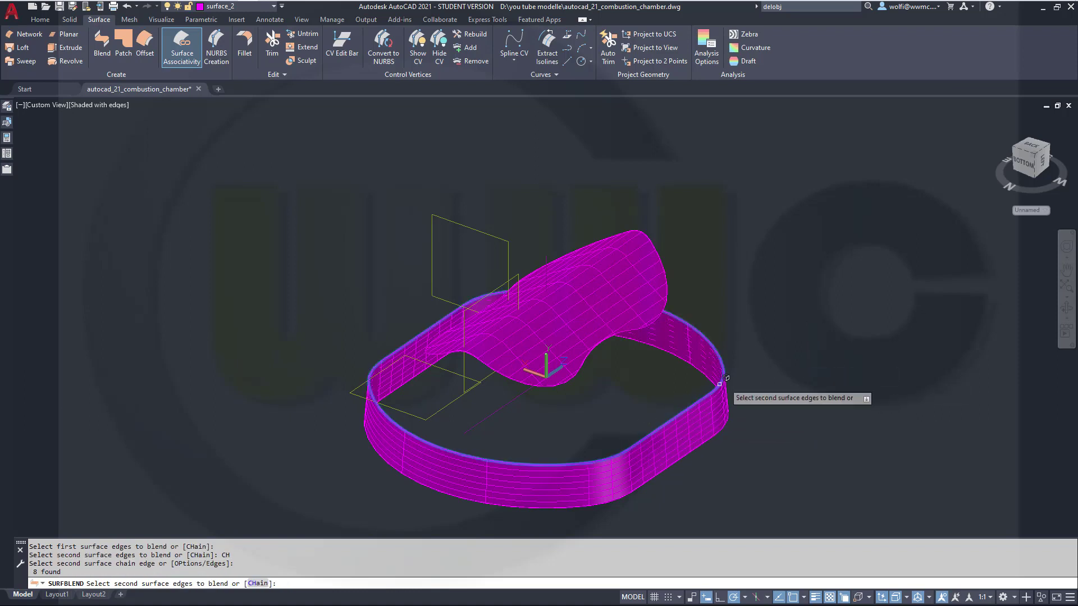
right_click(811, 339)
click(822, 353)
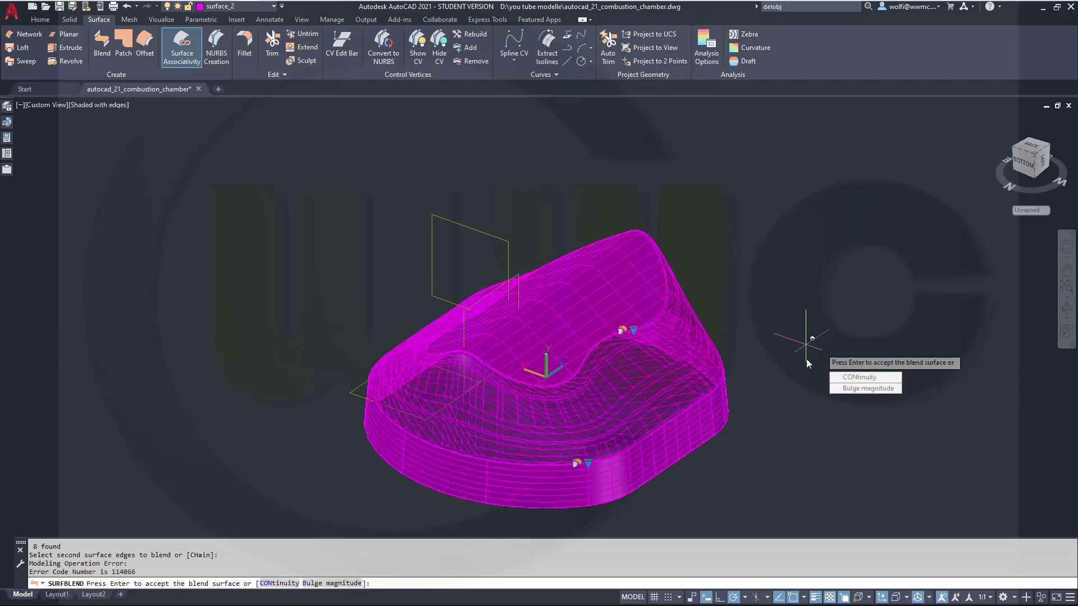
shift+middle_drag(750, 333, 694, 390)
Keep tangent continuity on the blend edge and accept the blend surface
scroll(646, 382, up, 2)
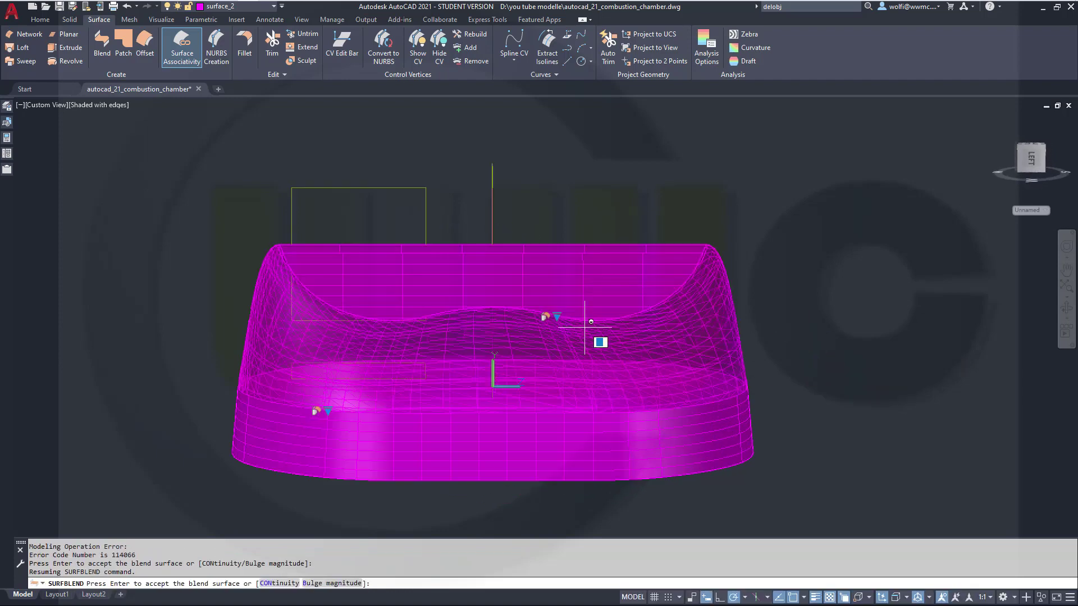
click(557, 316)
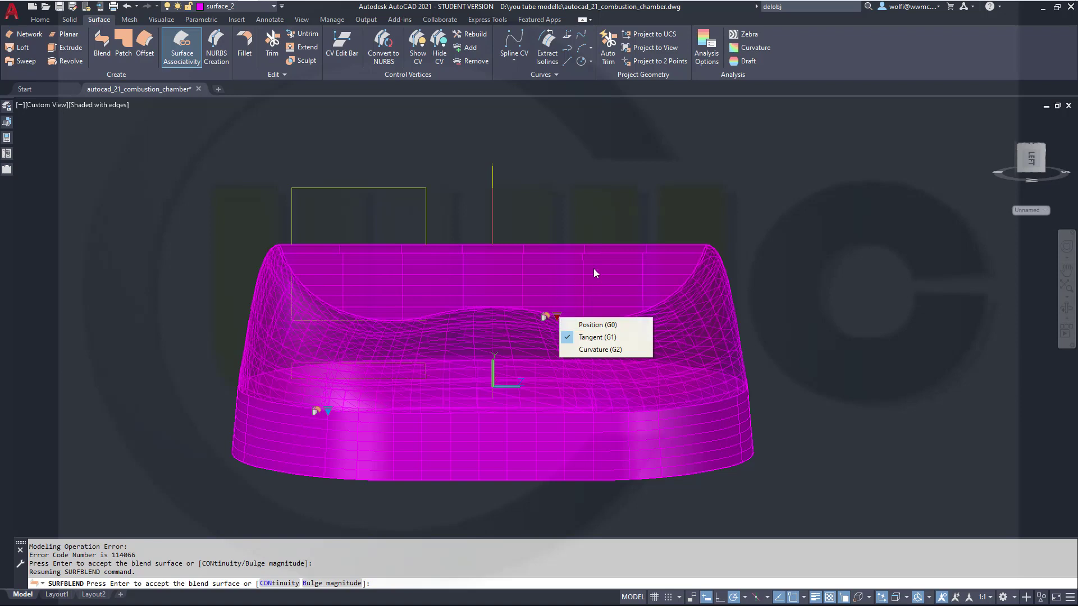
click(795, 261)
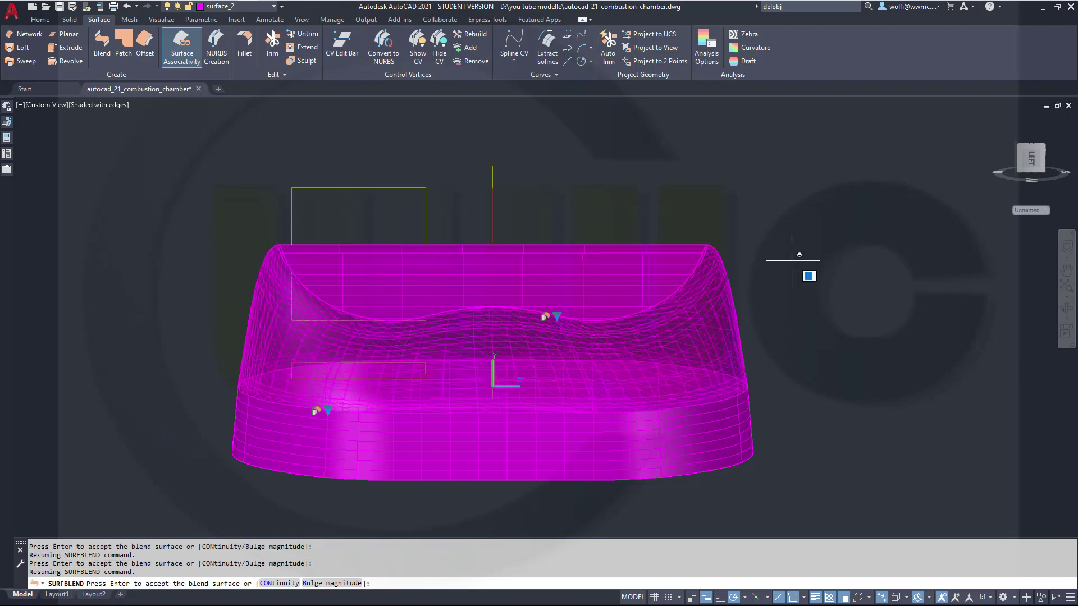
key(Return)
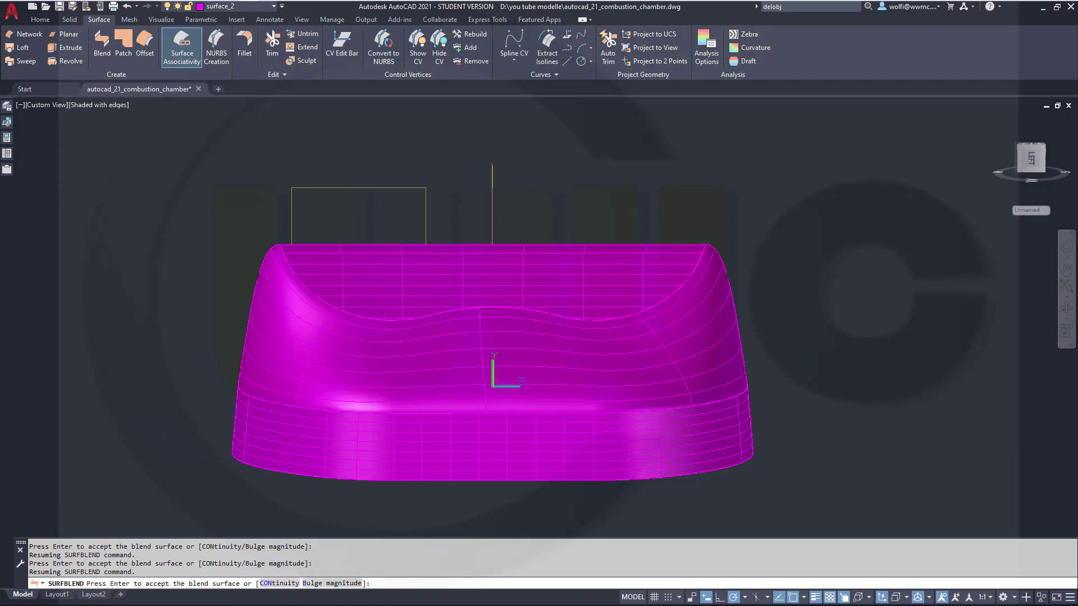
shift+middle_drag(554, 330, 543, 367)
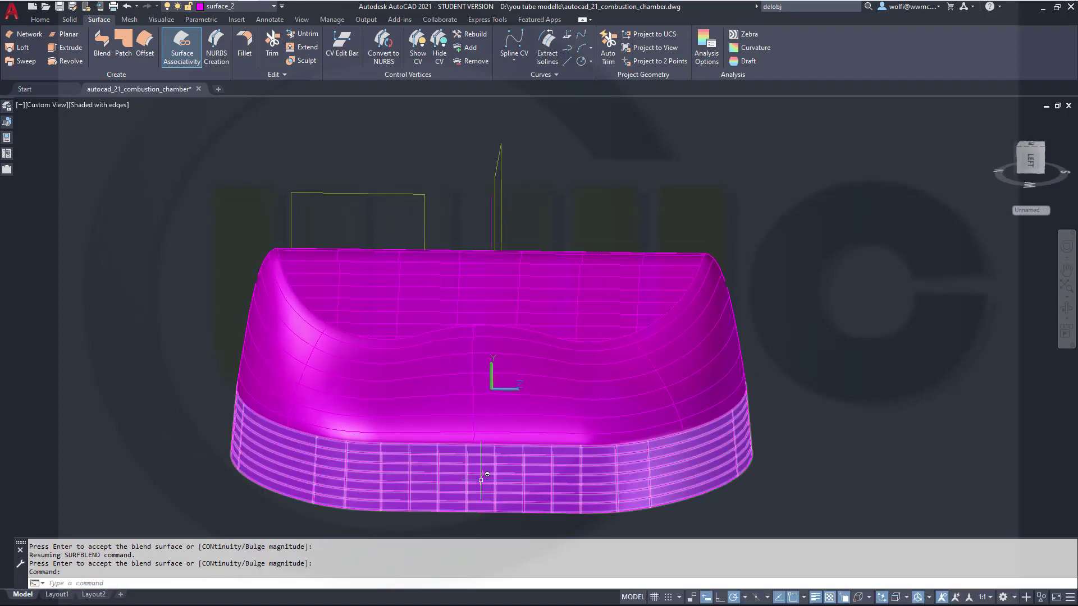
Move the lower banded surface onto layer 0, dismissing the layer change warning
click(492, 467)
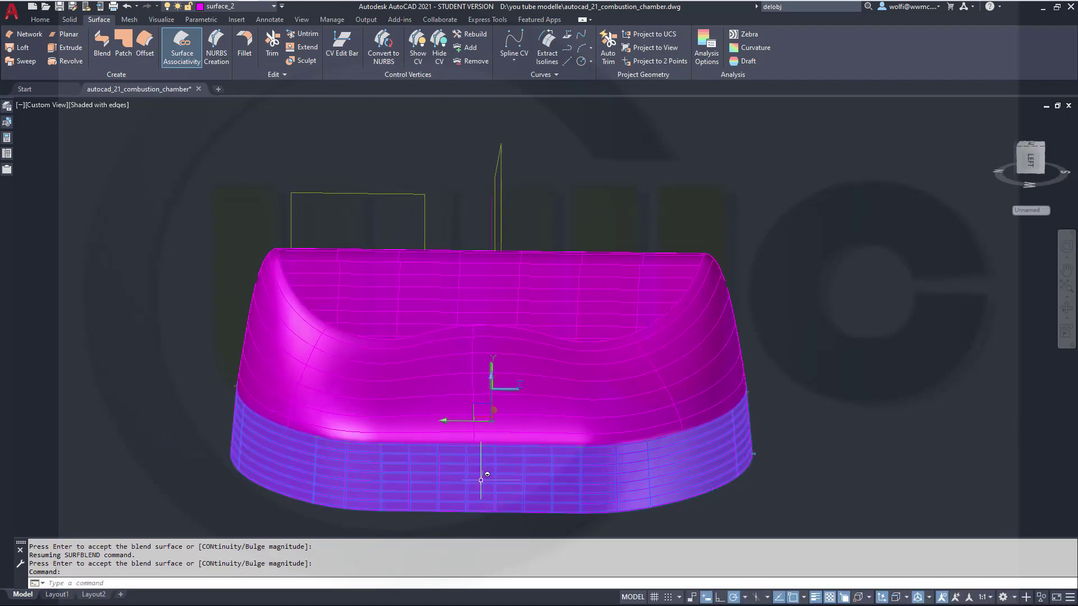
click(274, 8)
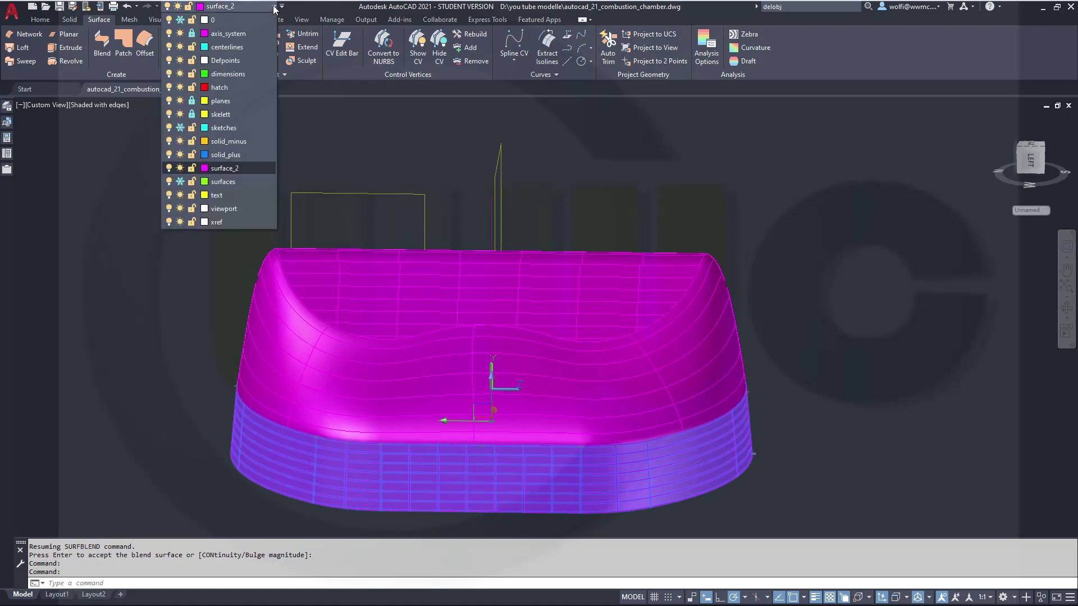
click(257, 18)
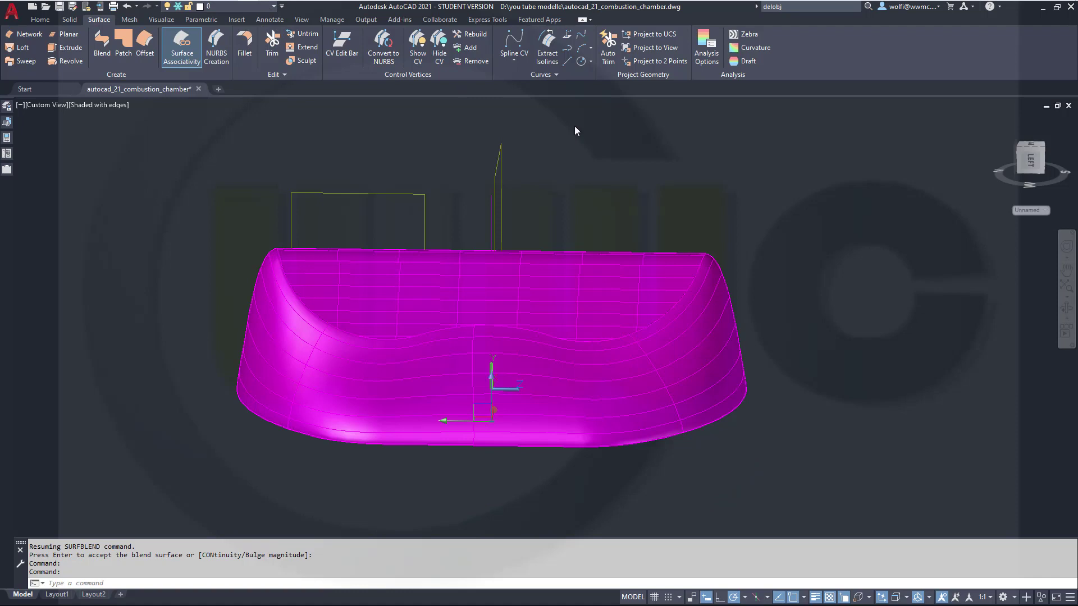
click(602, 319)
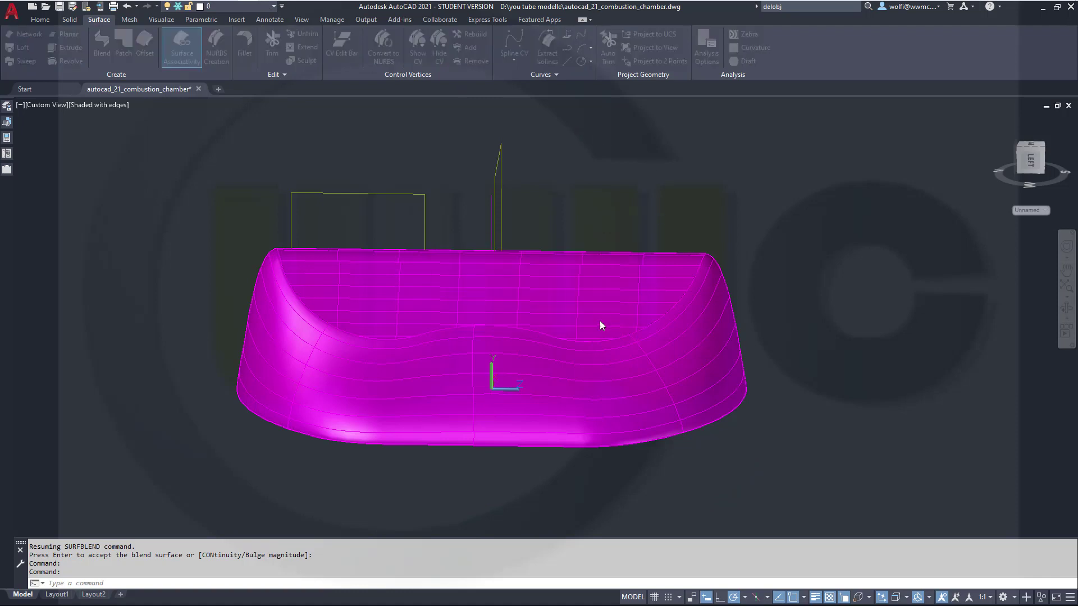
shift+middle_drag(726, 276, 614, 211)
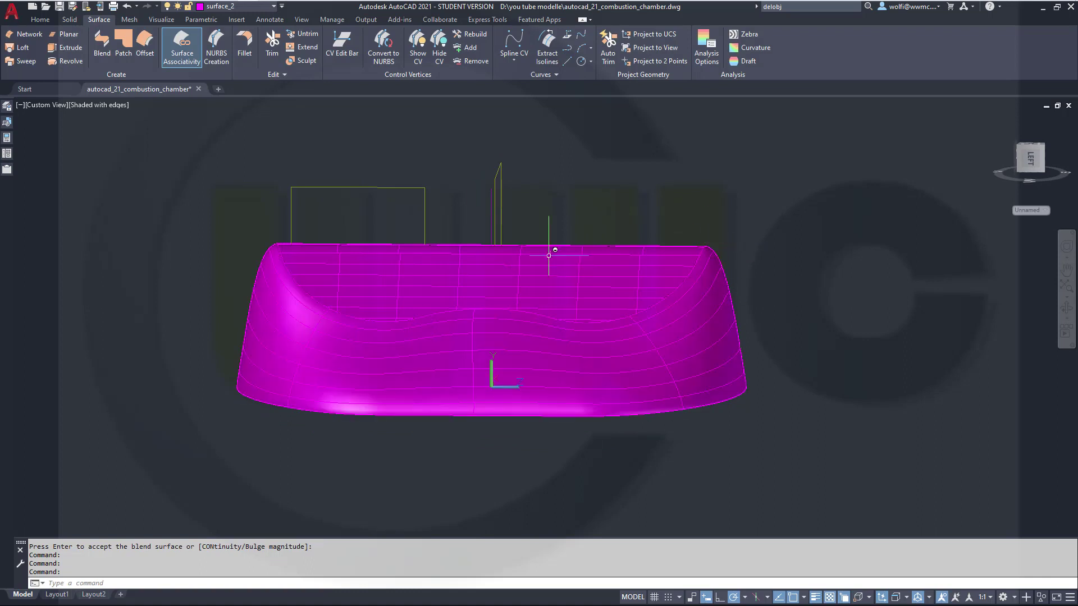
Select the blend surface and view its properties: G1 continuity with bulge 0.5 at both edges
click(613, 371)
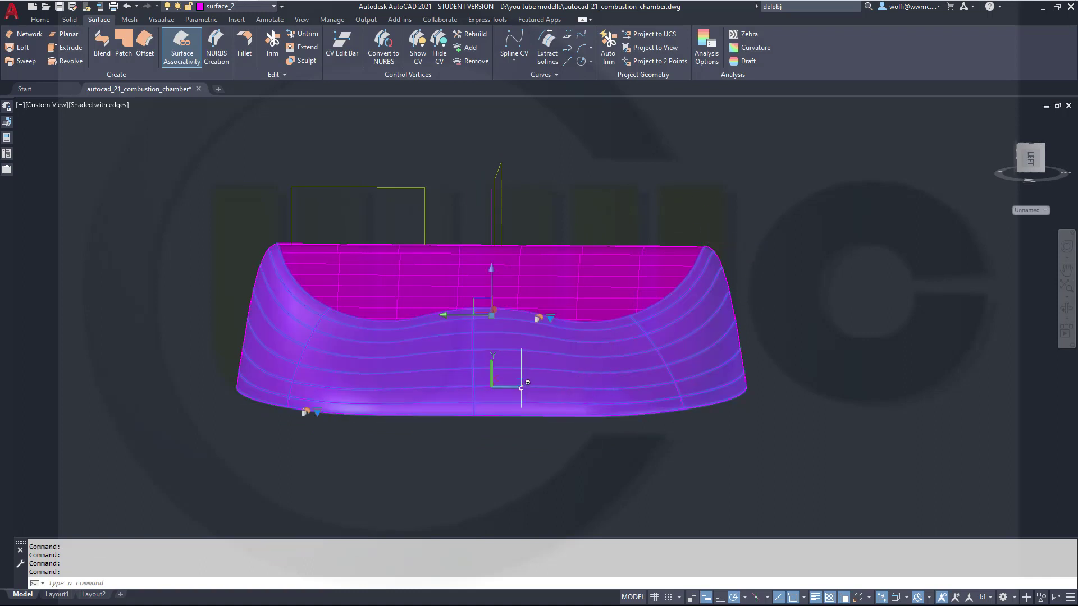
shift+middle_drag(449, 373, 586, 418)
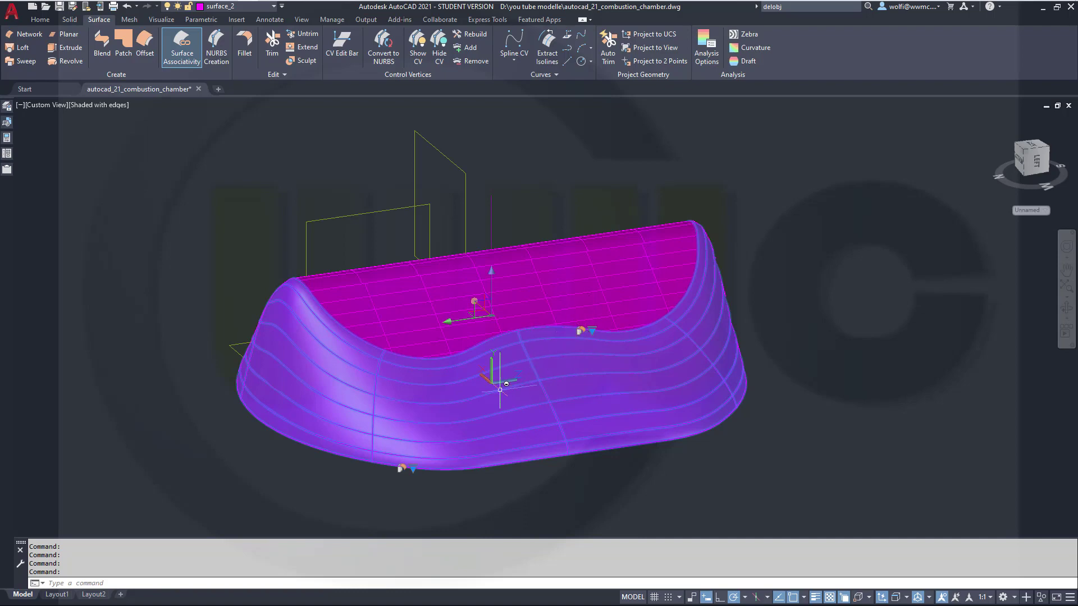
shift+middle_drag(500, 389, 400, 361)
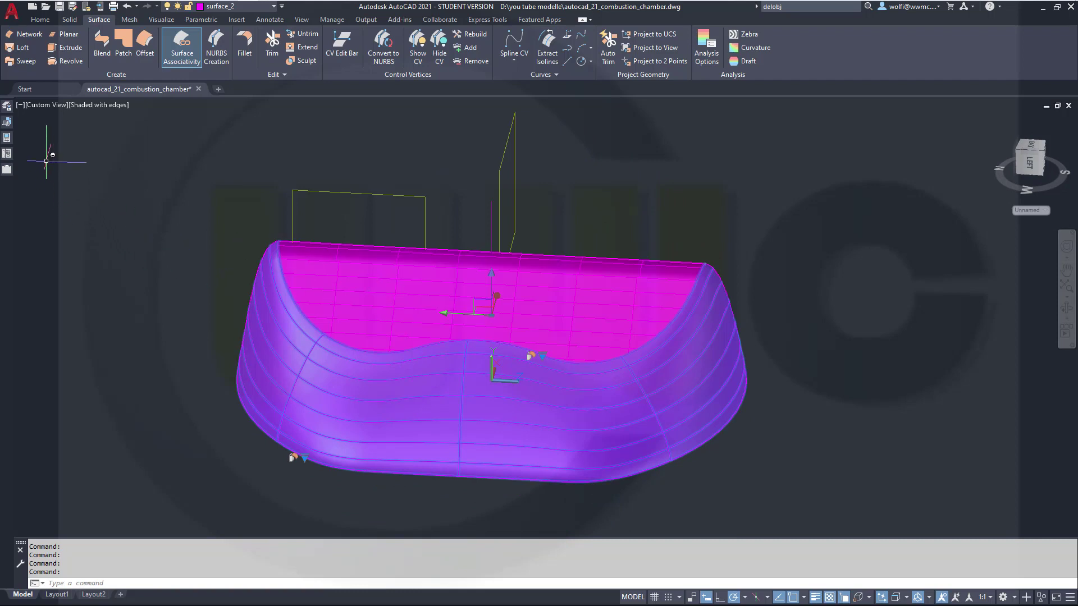
click(5, 137)
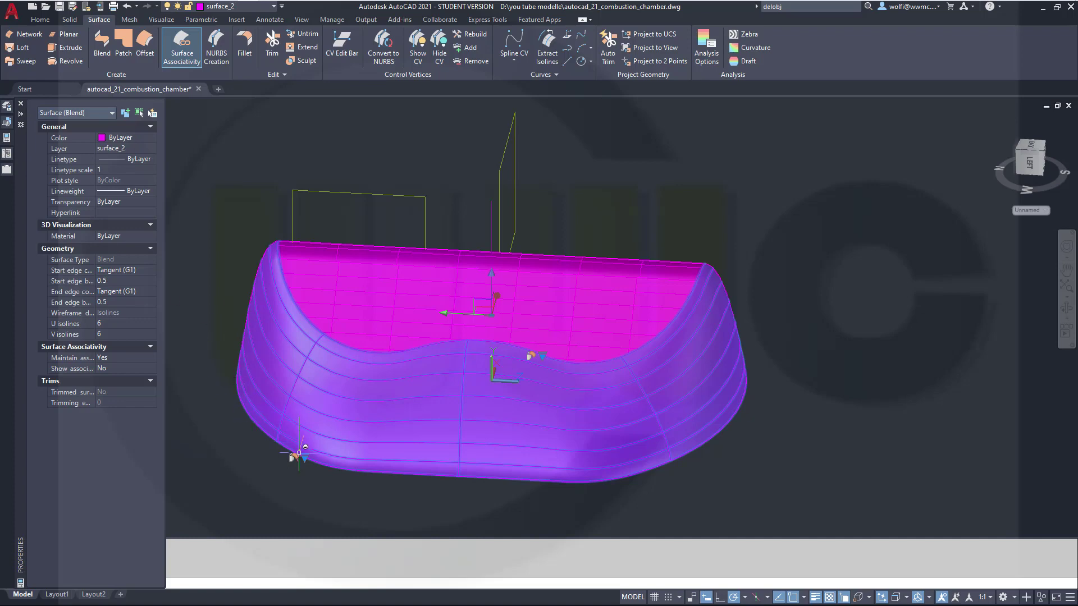
Set the blend surface's Start edge bulge to 1 in Properties
mouse_move(4, 151)
click(112, 280)
text(1)
key(Return)
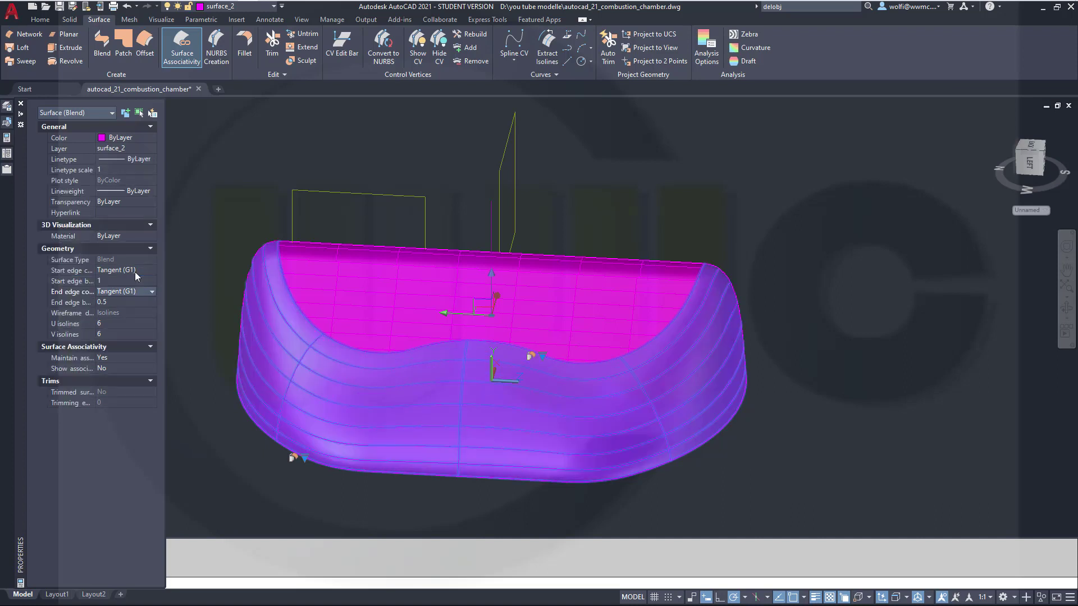
key(ctrl+1)
middle_drag(685, 197, 720, 200)
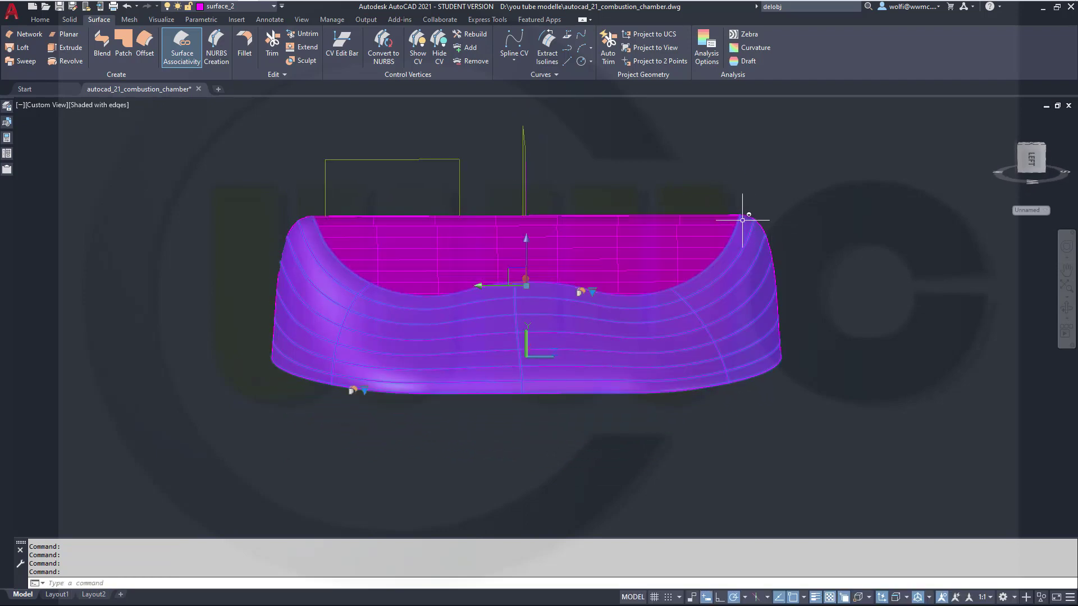
shift+middle_drag(409, 400, 638, 397)
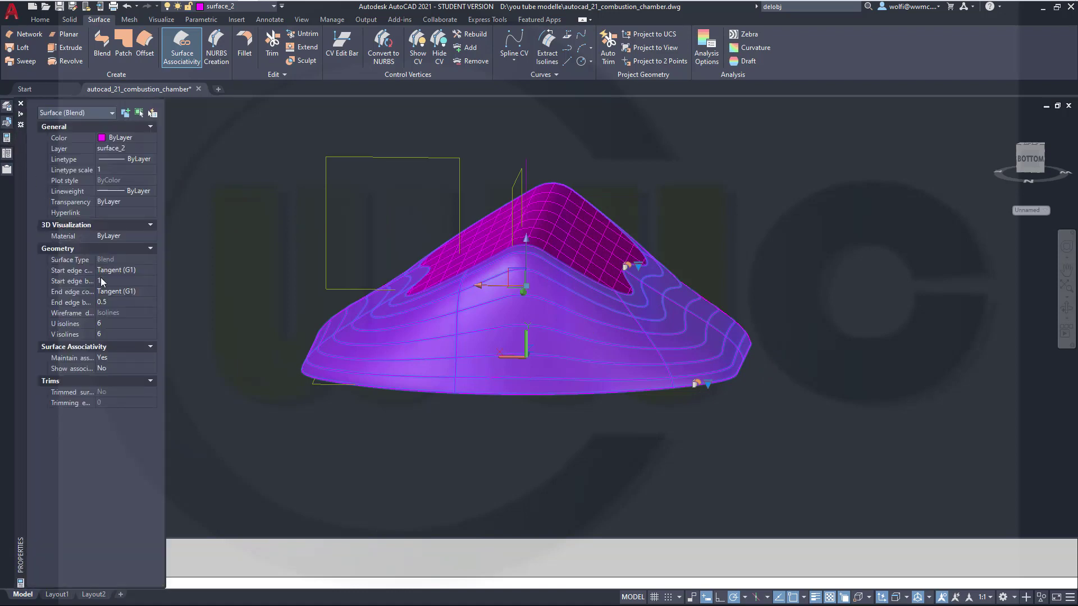
Set the End edge bulge to 1 as well, then deselect the blend
click(118, 301)
text(1)
key(Return)
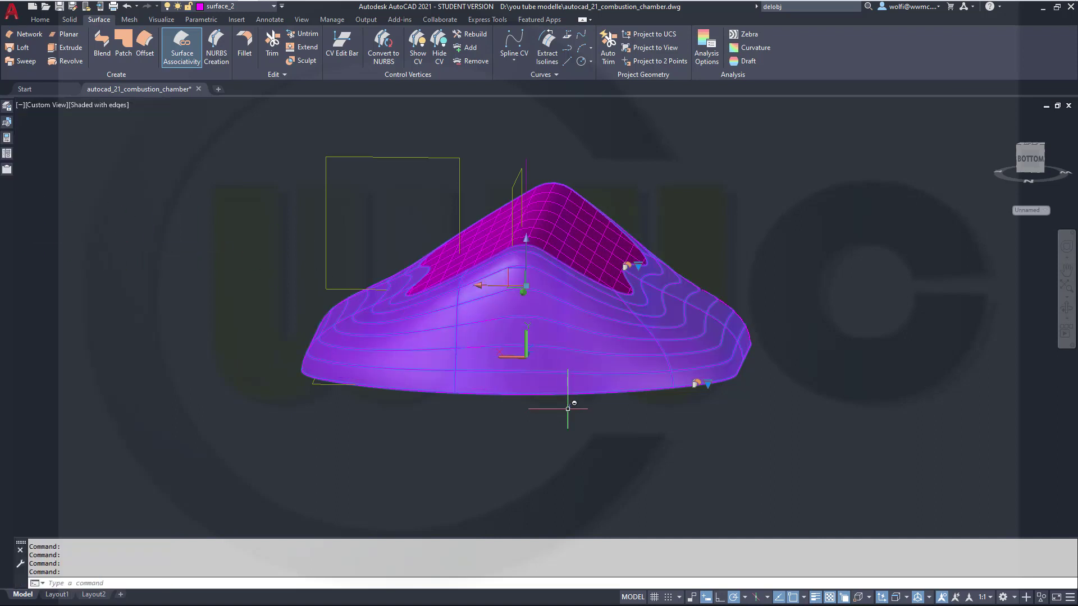
key(Escape)
shift+middle_drag(521, 385, 488, 408)
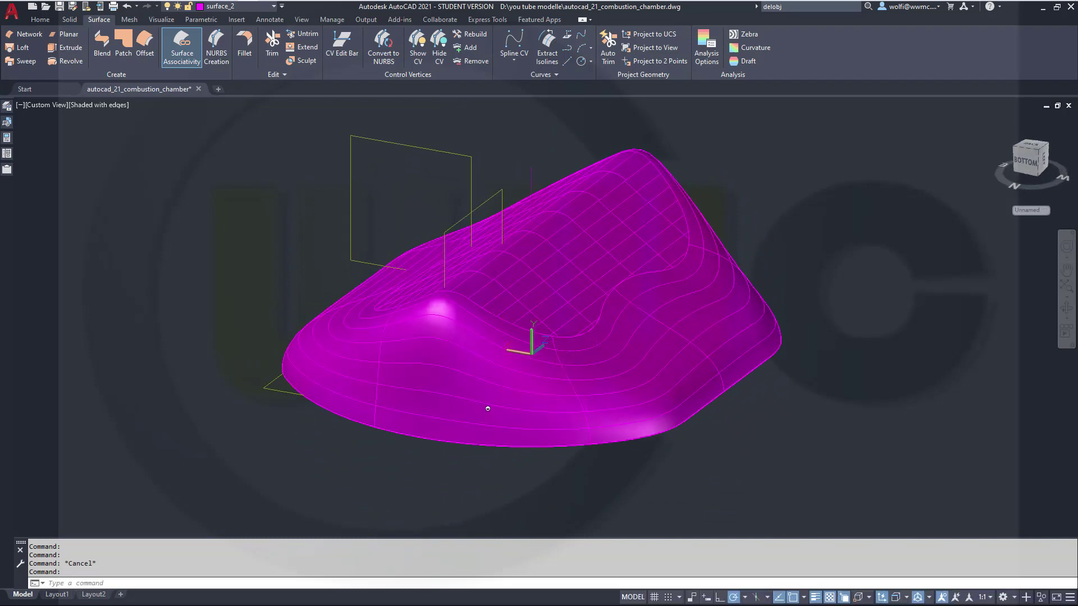
Union the roof and blend surfaces into one body, accepting the loss of associativity
click(69, 20)
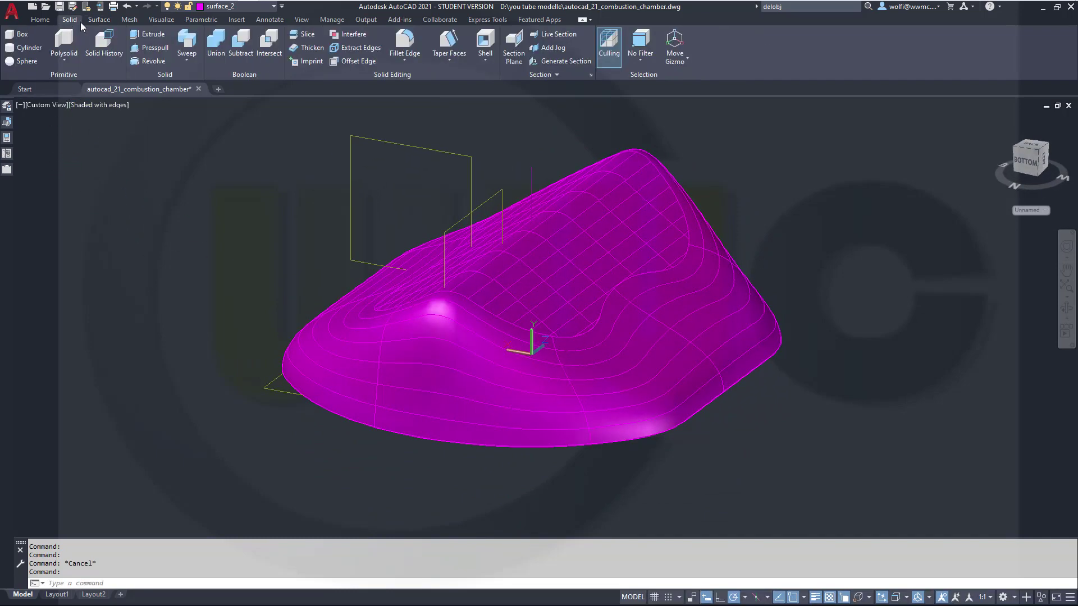
click(215, 44)
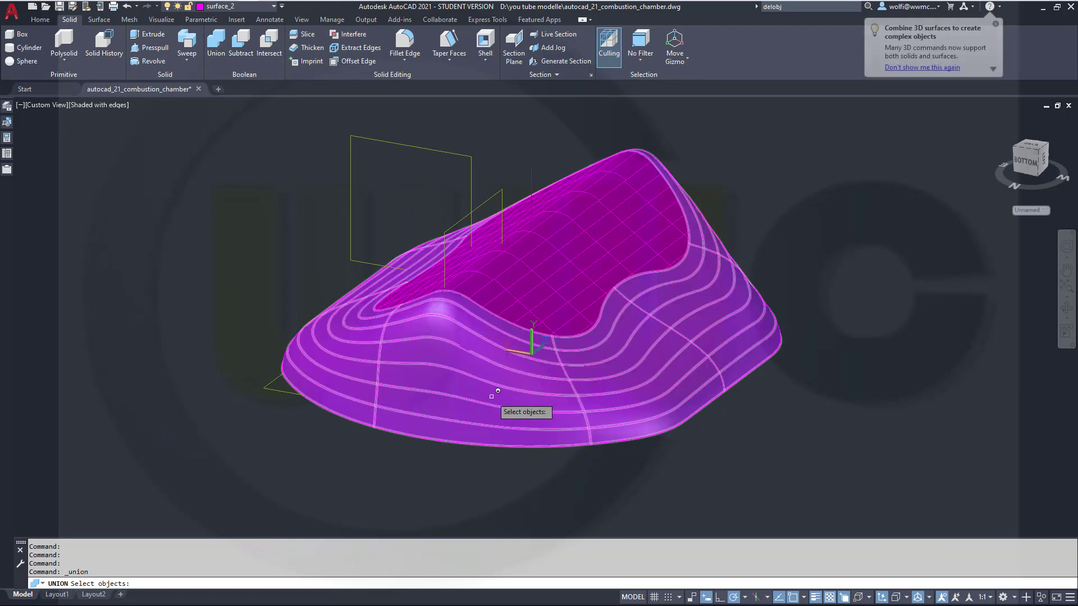
click(496, 394)
click(558, 279)
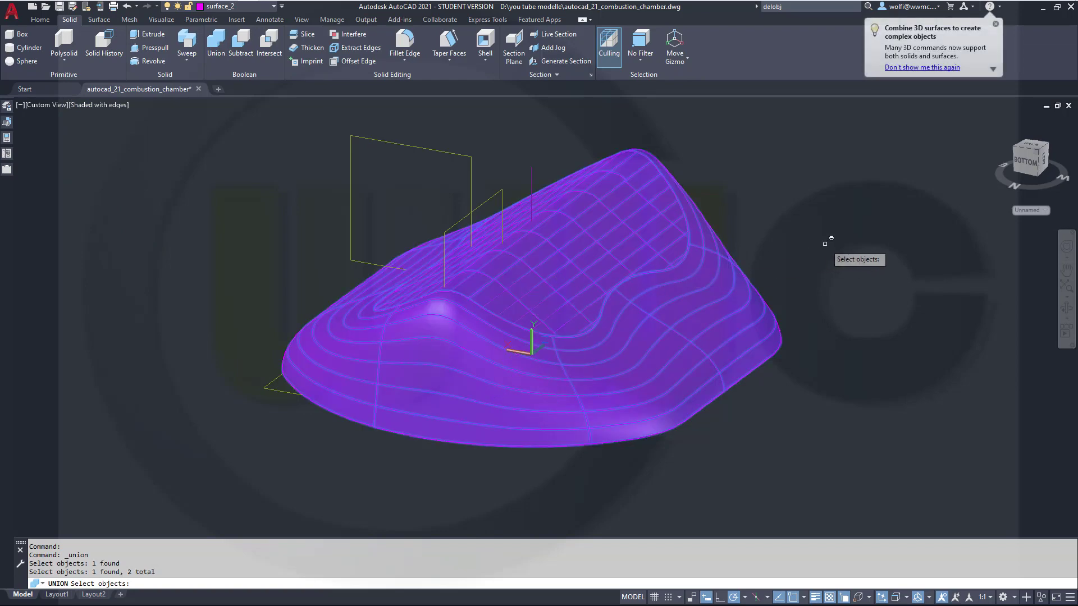
key(Return)
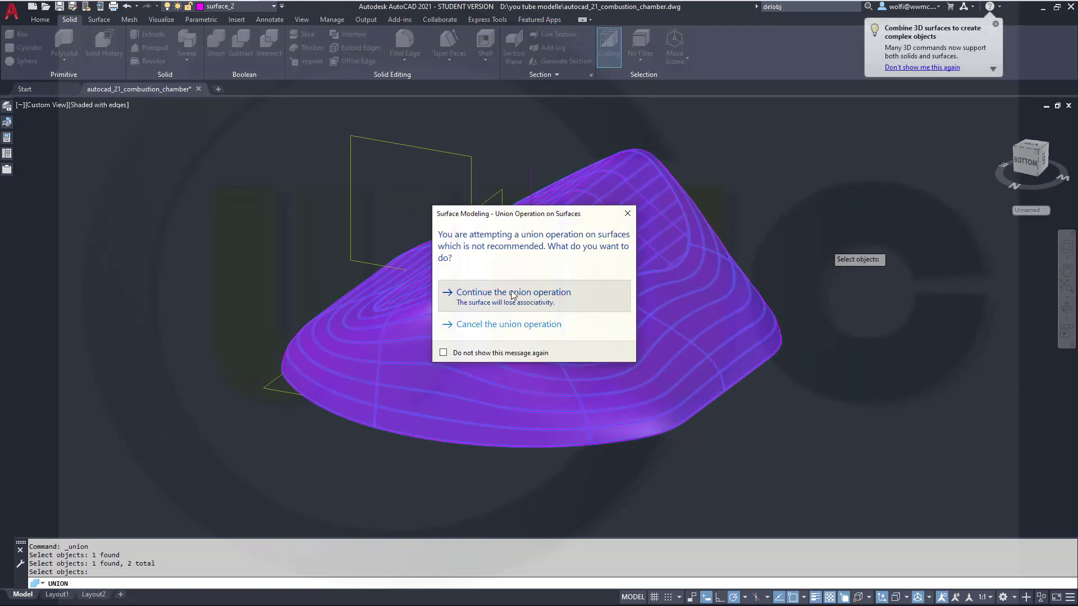
click(513, 295)
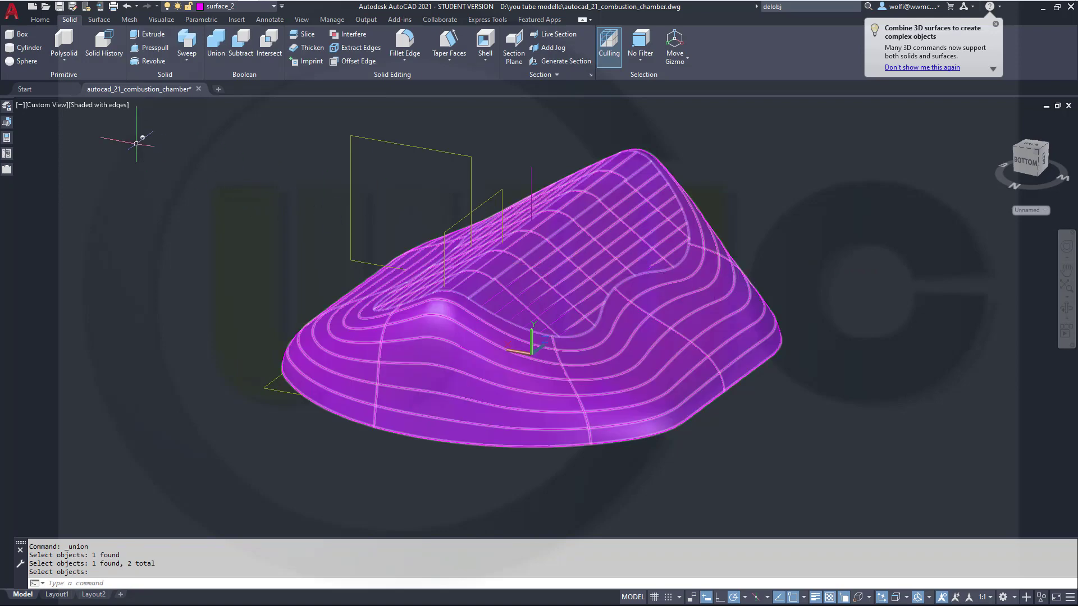
Switch the viewport to the Realistic visual style and orbit to review the unioned chamber shell
click(96, 105)
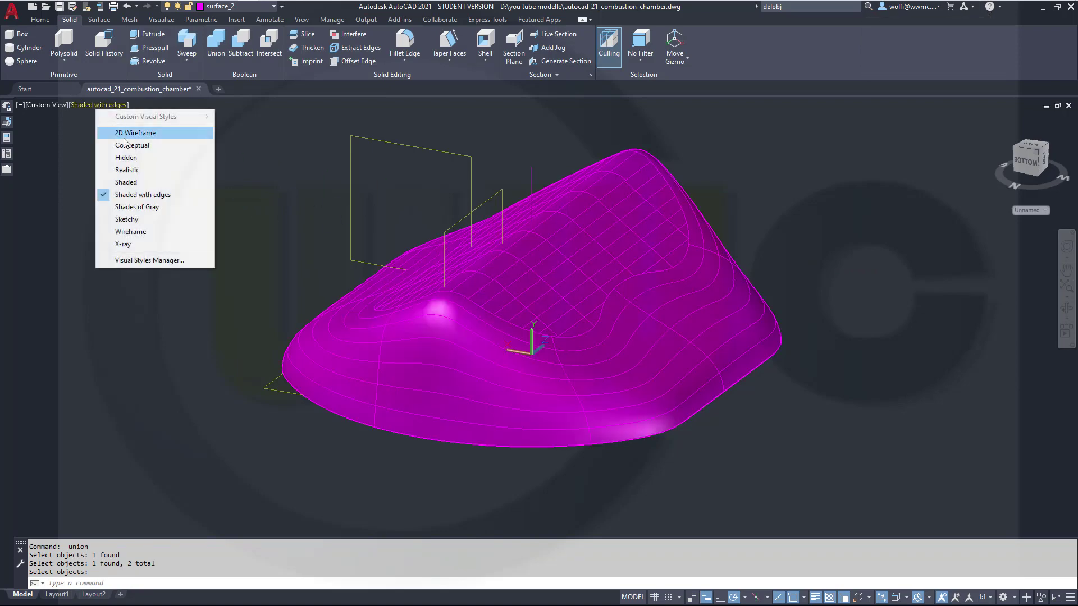
click(127, 170)
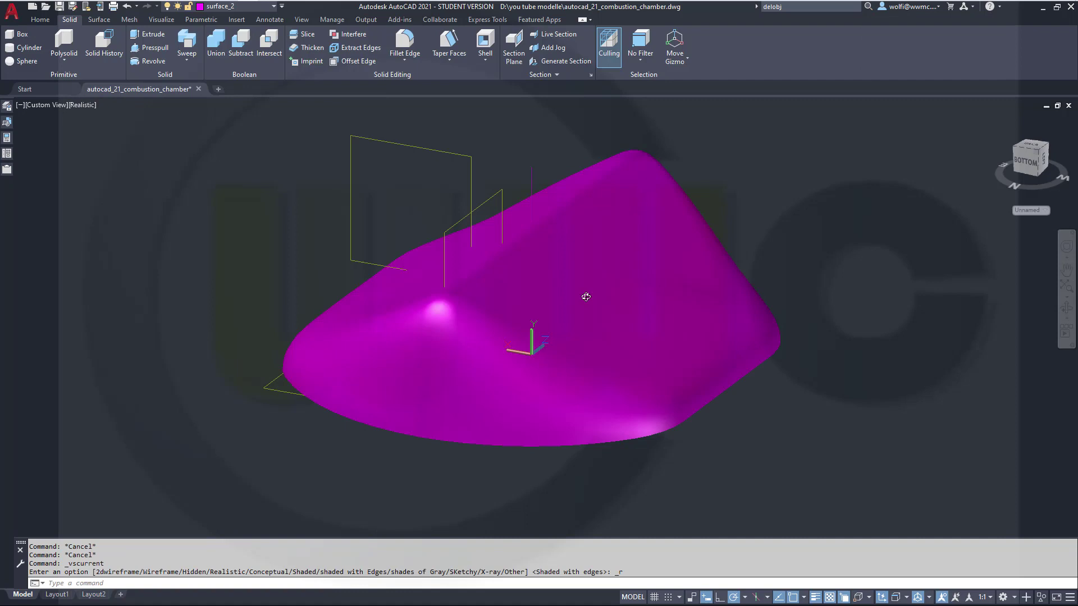
shift+middle_drag(586, 296, 586, 325)
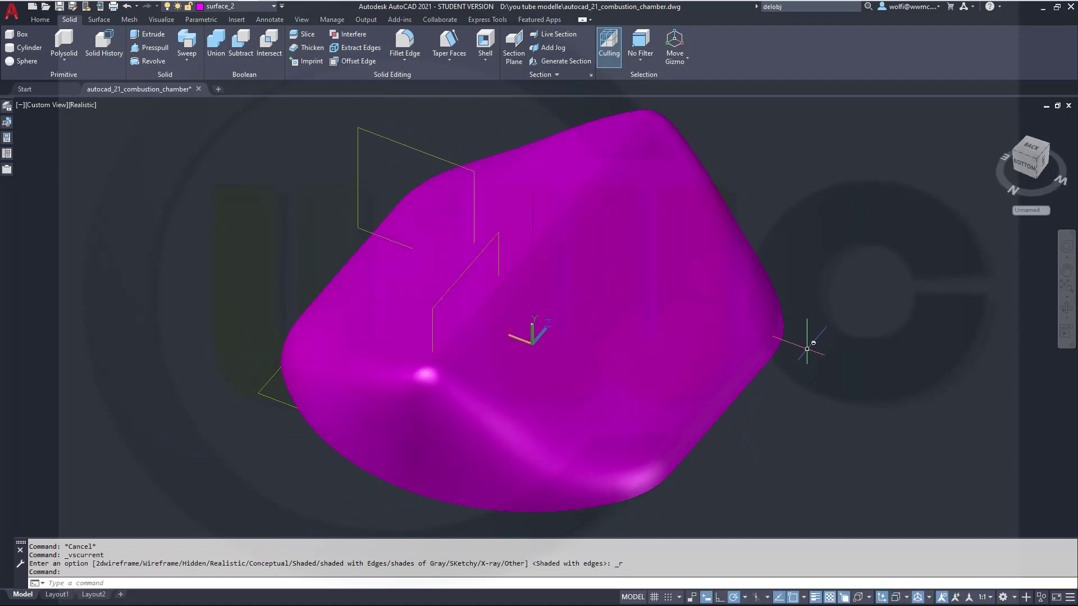
shift+middle_drag(806, 356, 801, 322)
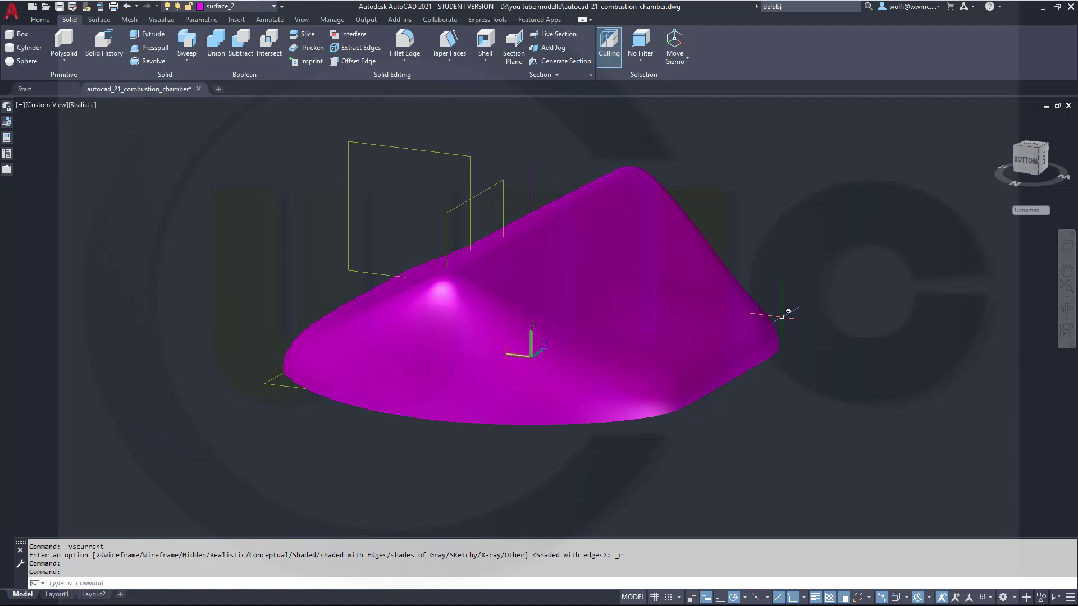